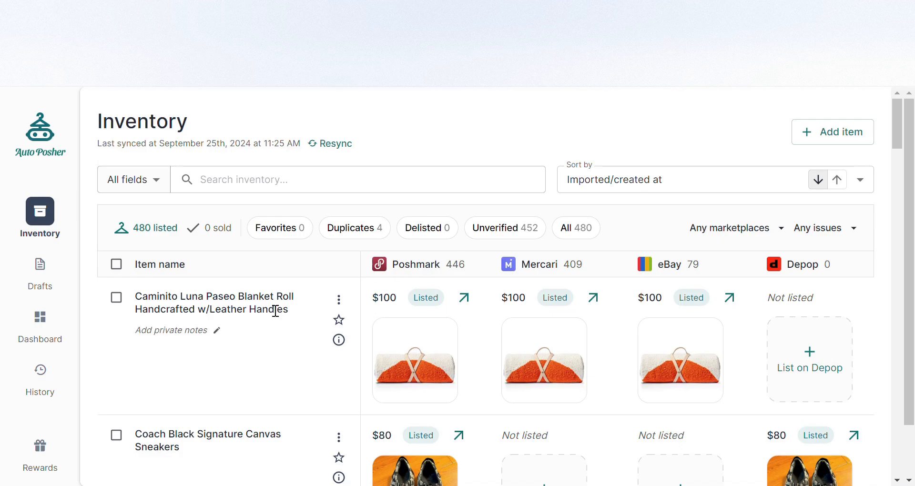
Step: Open the Poshmark Shares & relists settings from the daily dashboard and bring up the advanced relist filters
click(34, 336)
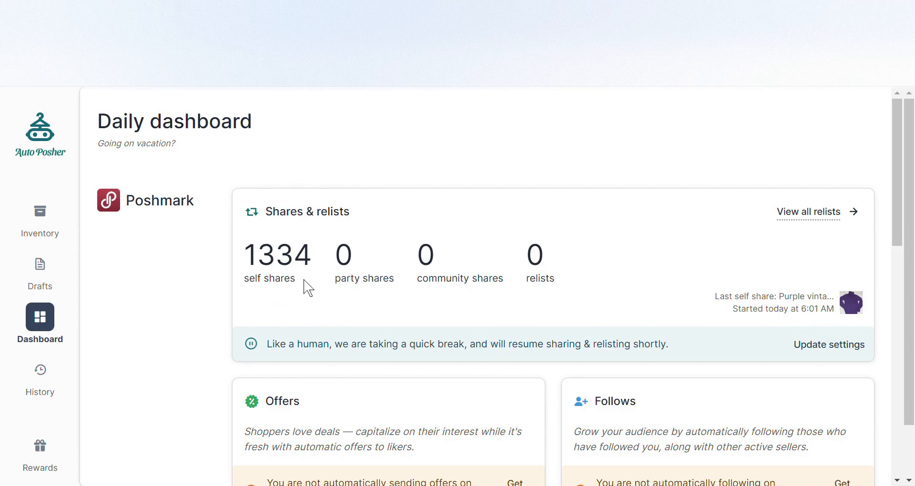
click(829, 345)
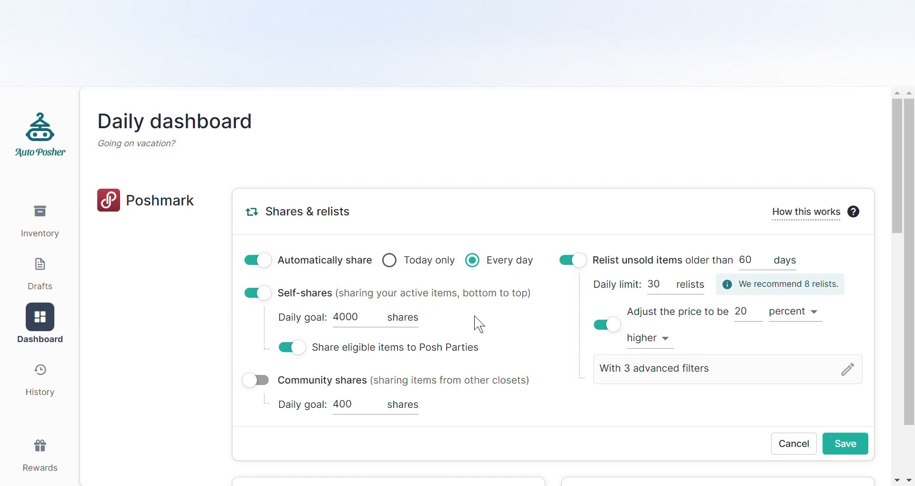
click(263, 385)
click(651, 379)
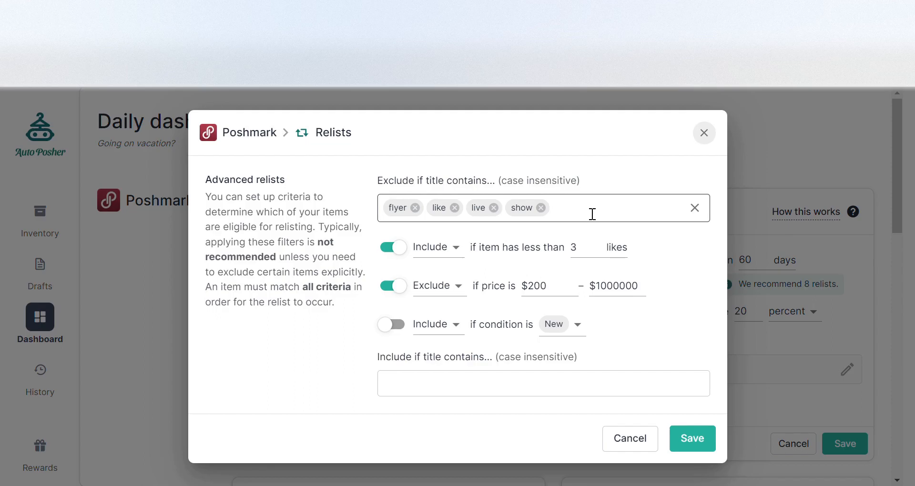
Step: Try adding a person's name to the relist title exclusion keywords and remove it again
click(592, 214)
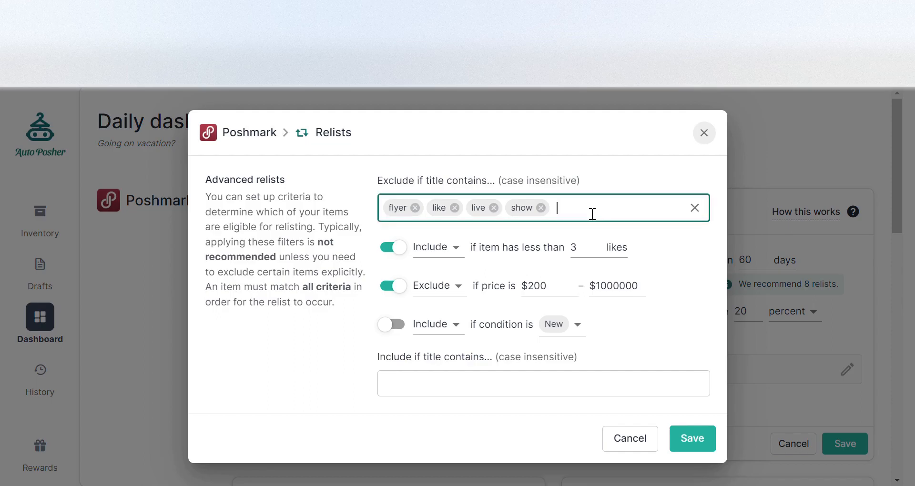
text(live)
drag(583, 211, 558, 210)
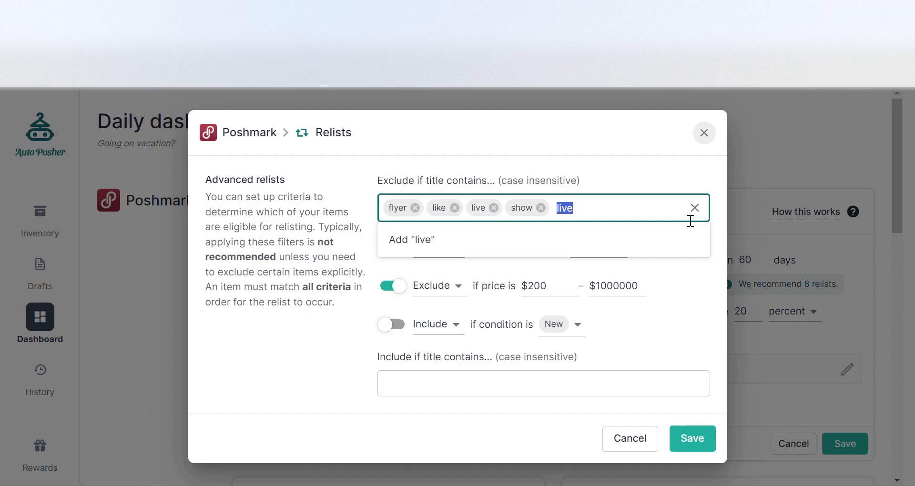
text(linda)
key(Return)
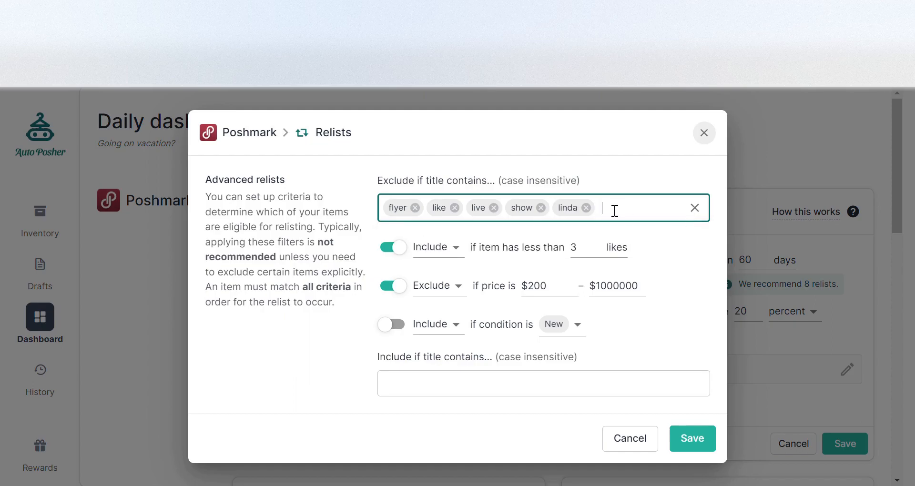
click(586, 208)
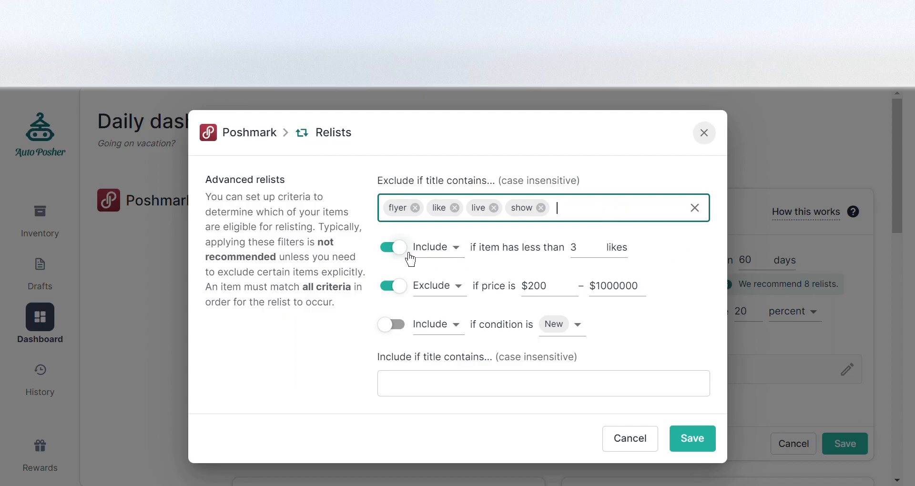
Step: Review the options of the likes, price and condition relist filters and close the Shares & relists settings
click(446, 256)
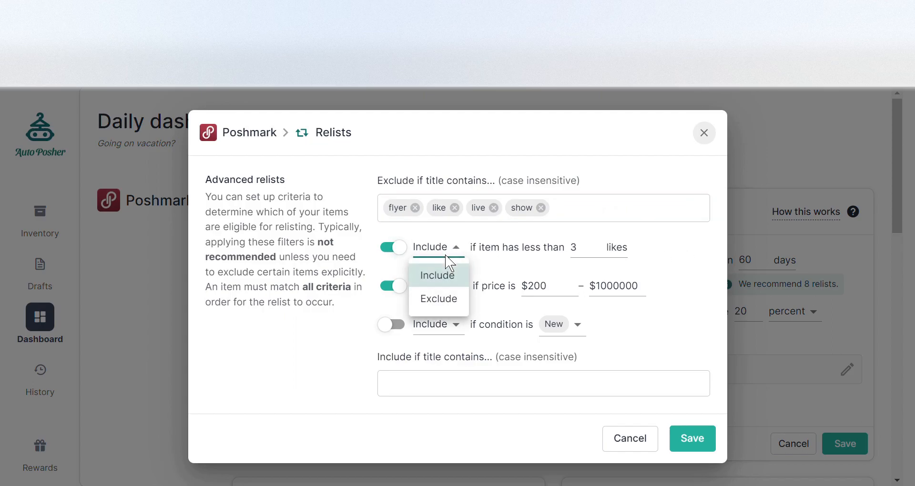
click(450, 263)
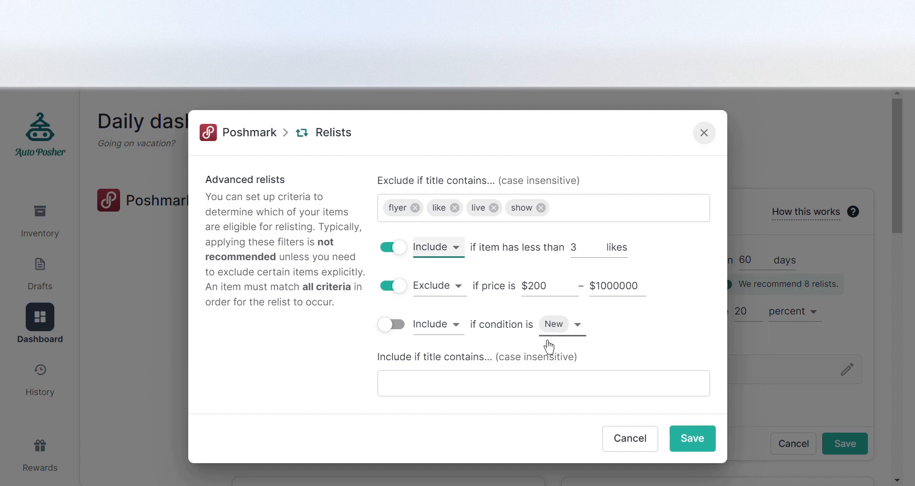
click(438, 292)
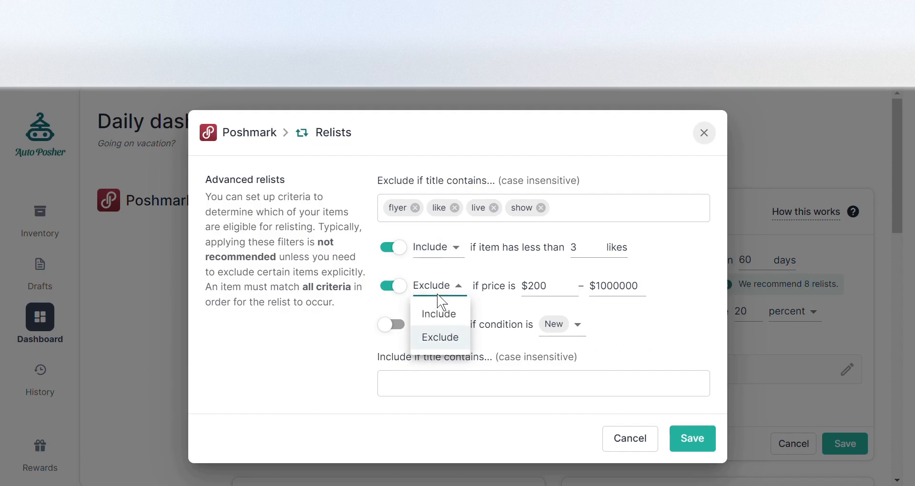
click(442, 296)
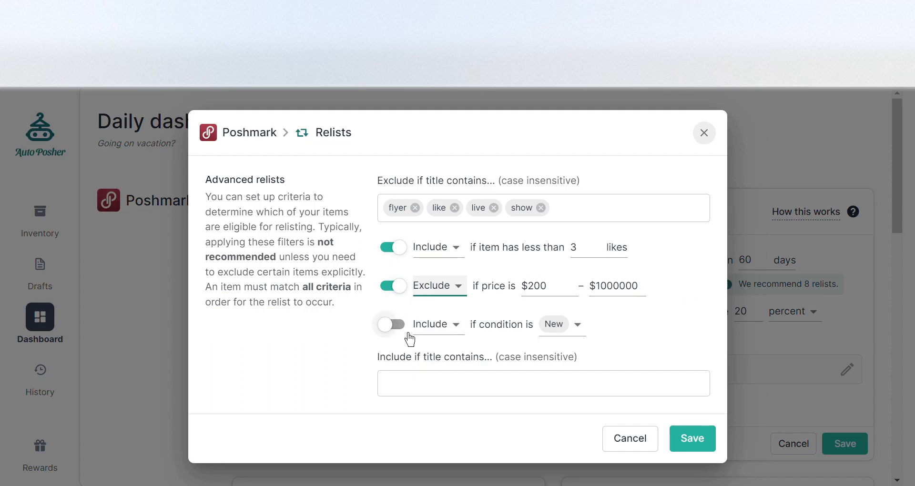
click(565, 328)
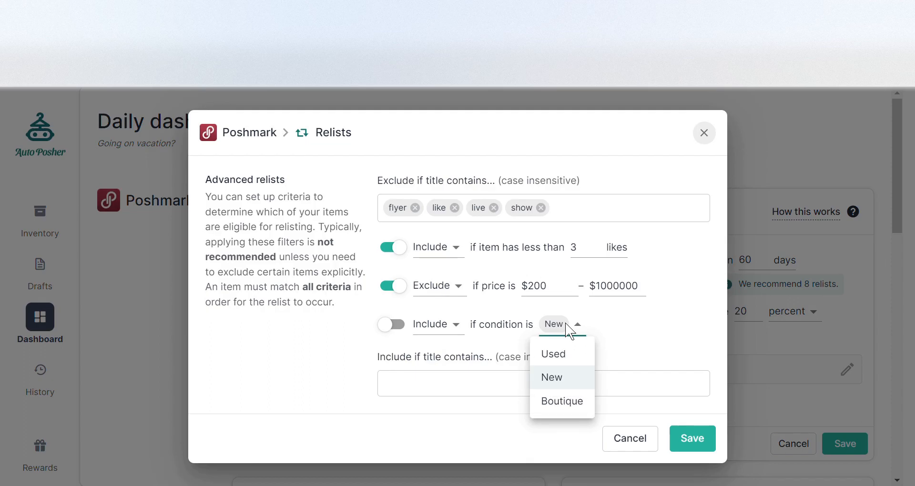
click(657, 331)
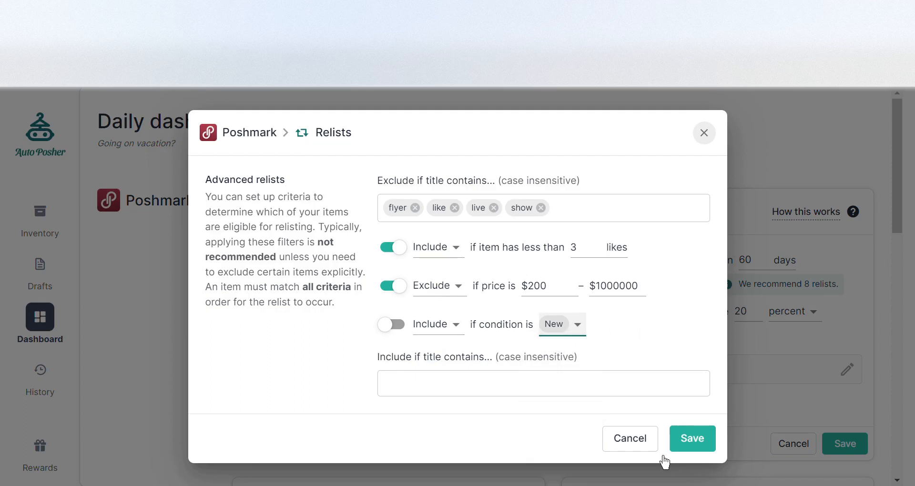
click(701, 441)
click(781, 443)
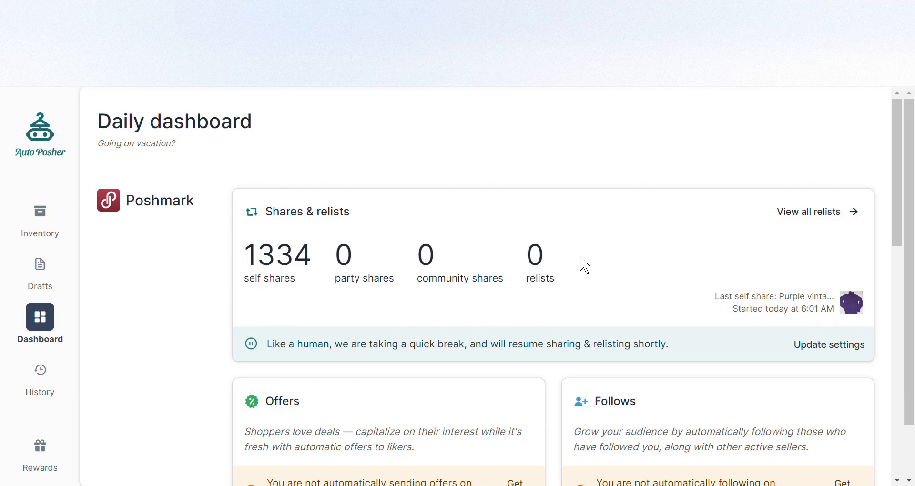
Step: View the Poshmark relist history and return to the daily dashboard
click(797, 218)
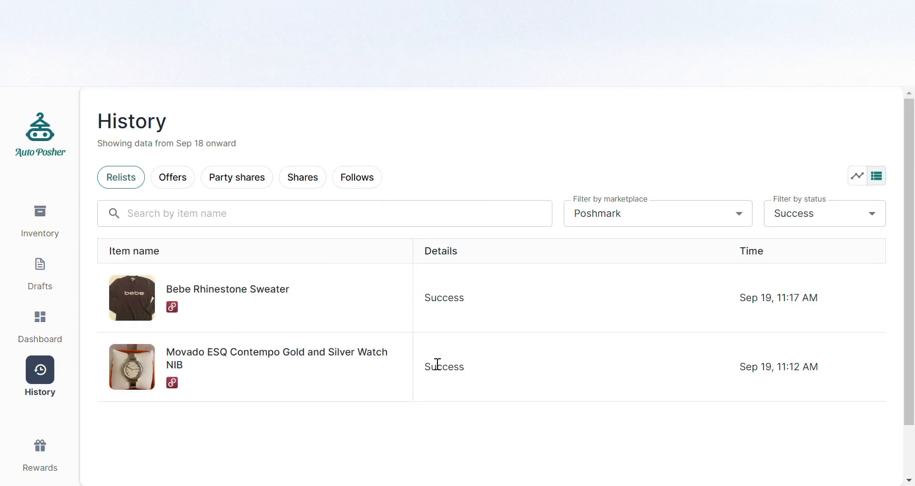
key(alt+Left)
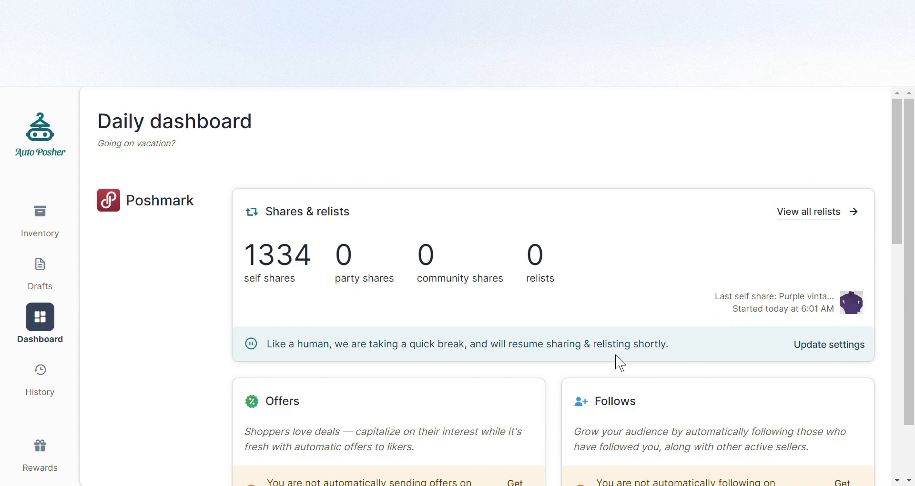
Step: Start setting up automatic Poshmark offers and enable the single-item offer
scroll(615, 360, down, 3)
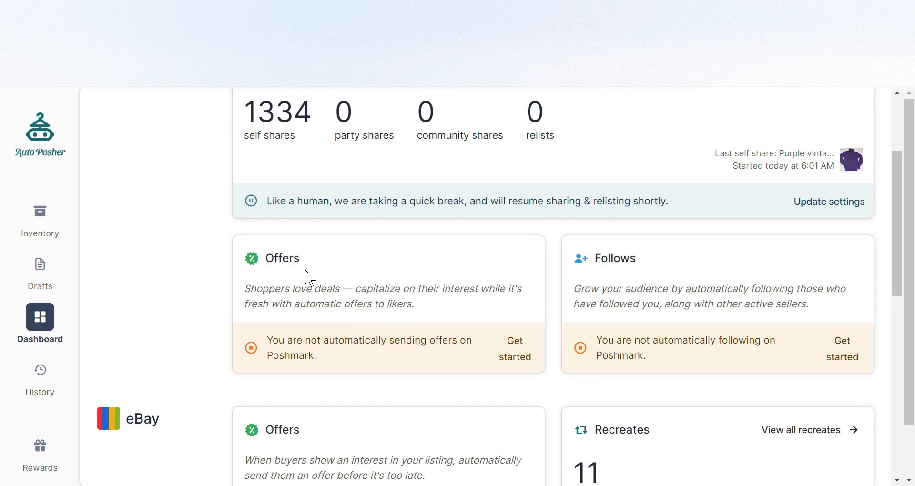
click(518, 350)
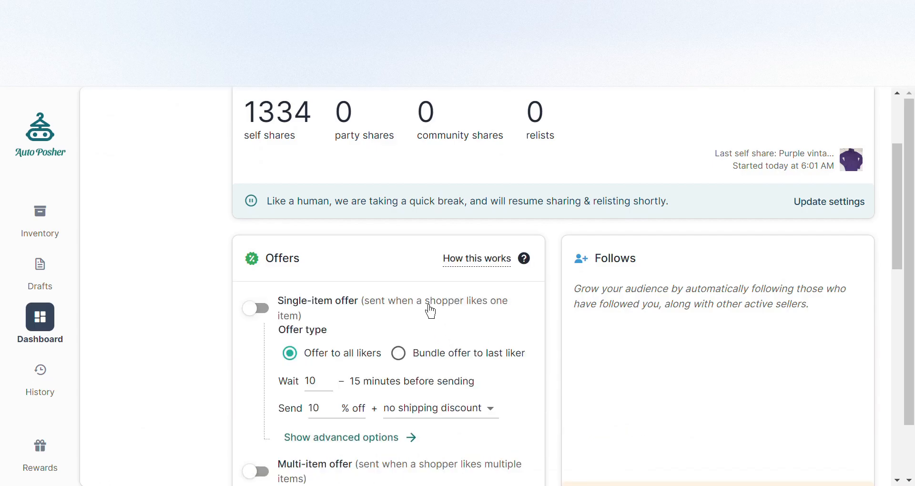
scroll(429, 310, down, 3)
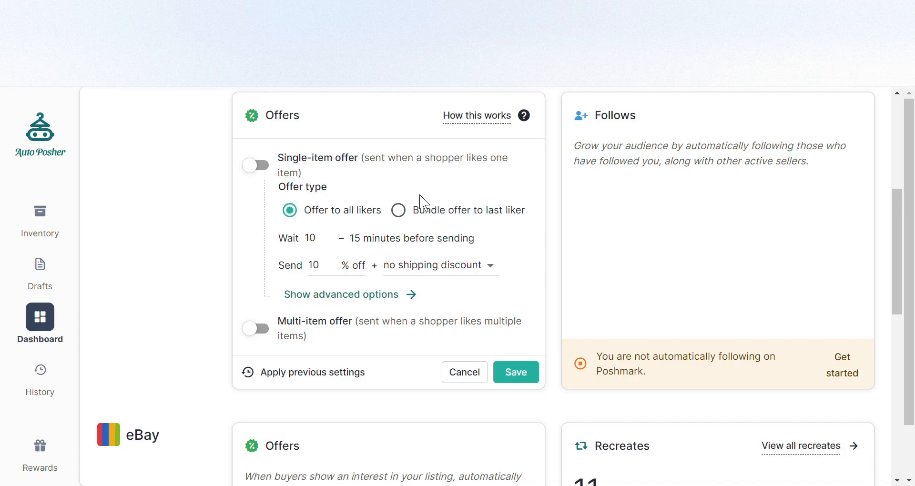
click(258, 166)
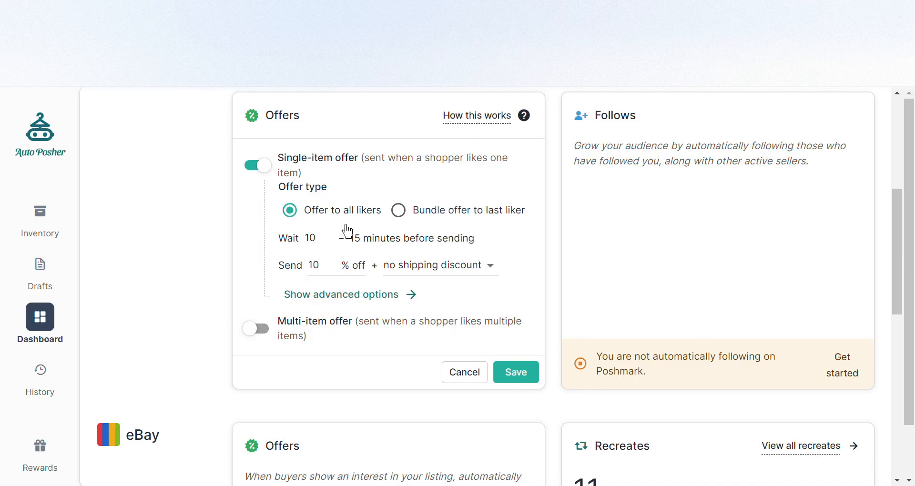
Step: Set the minimum wait before sending the single-item offer to 1 minute
double_click(313, 240)
text(20)
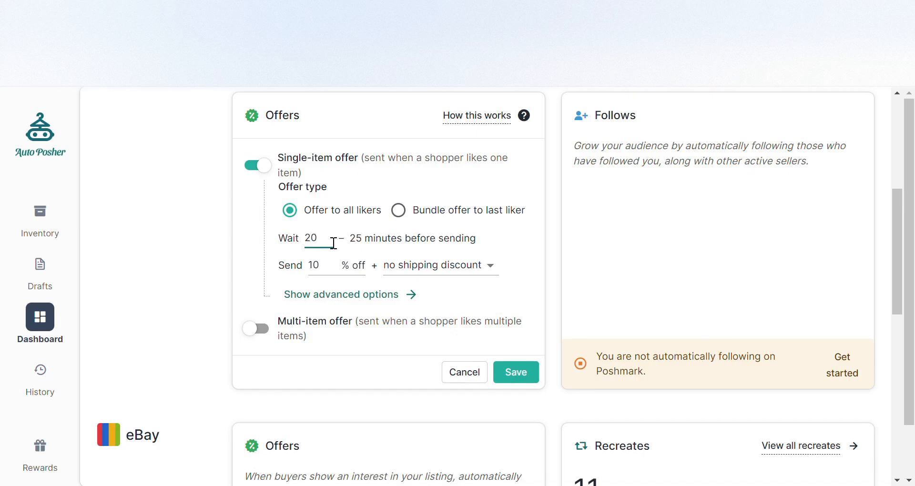
double_click(313, 240)
text(1)
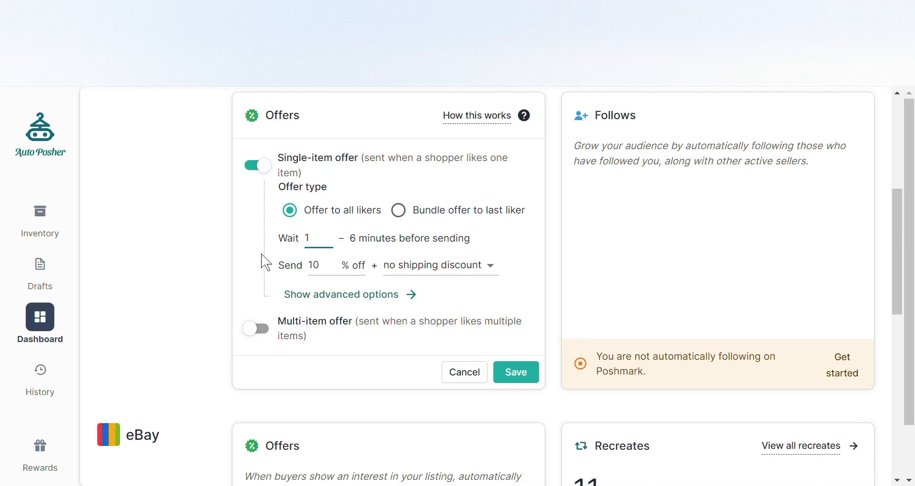
Step: Set the single-item offer to 20% off, keeping no shipping discount
click(329, 260)
double_click(309, 274)
text(20)
click(494, 270)
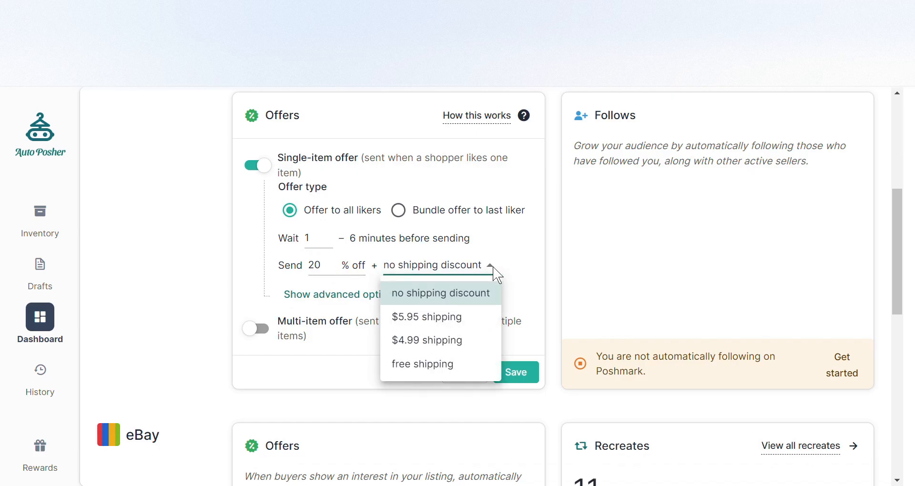
click(366, 300)
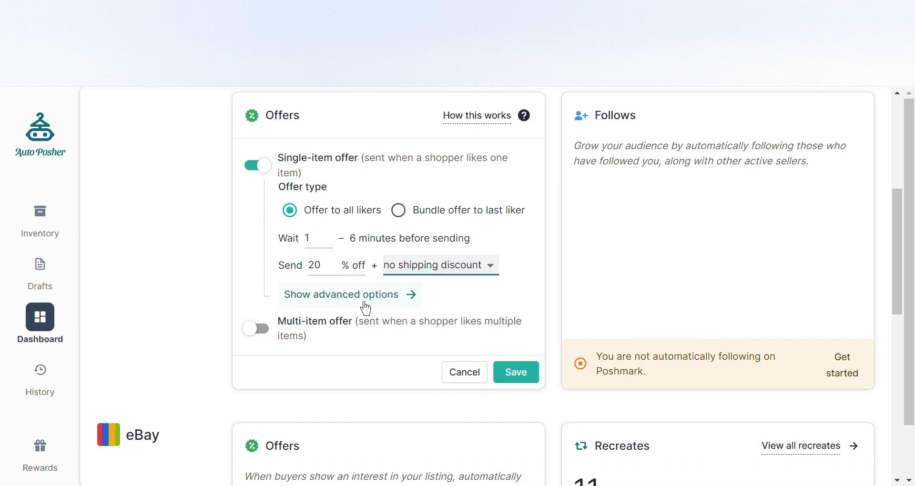
Step: Open the advanced offer options and enable the Offer 1 filter including items older than 7 days
click(366, 300)
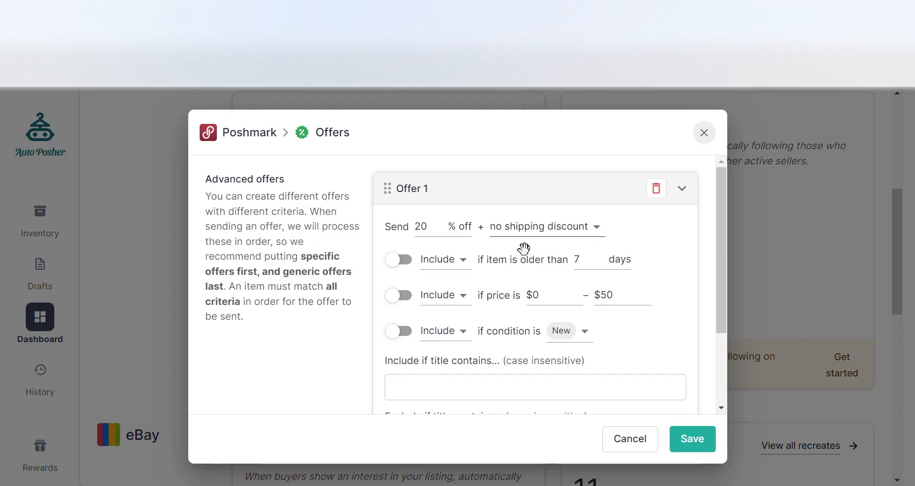
click(421, 272)
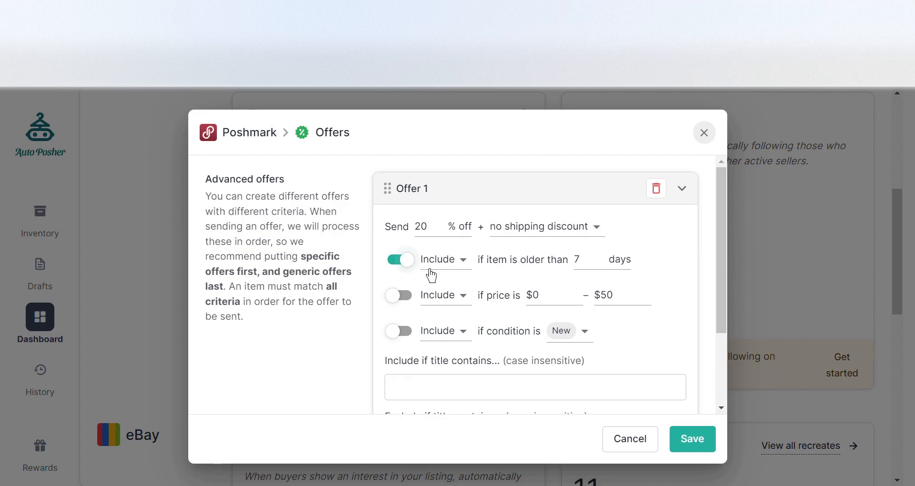
click(467, 275)
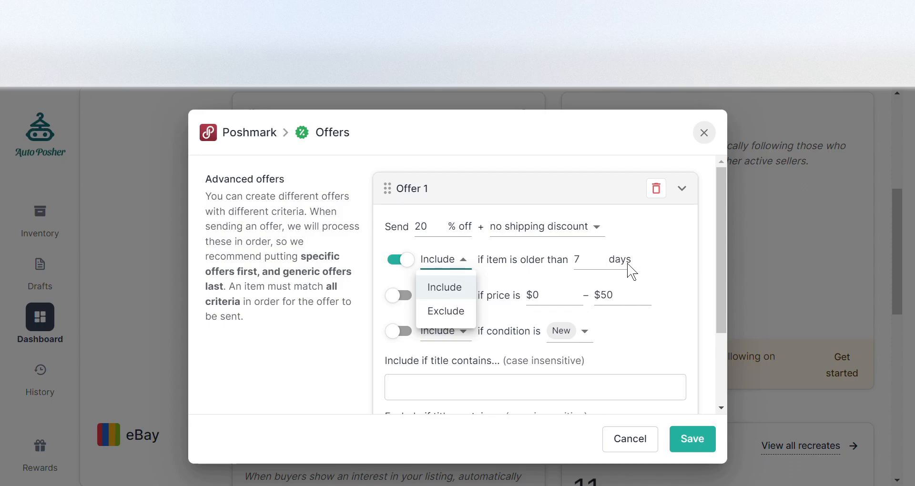
click(458, 294)
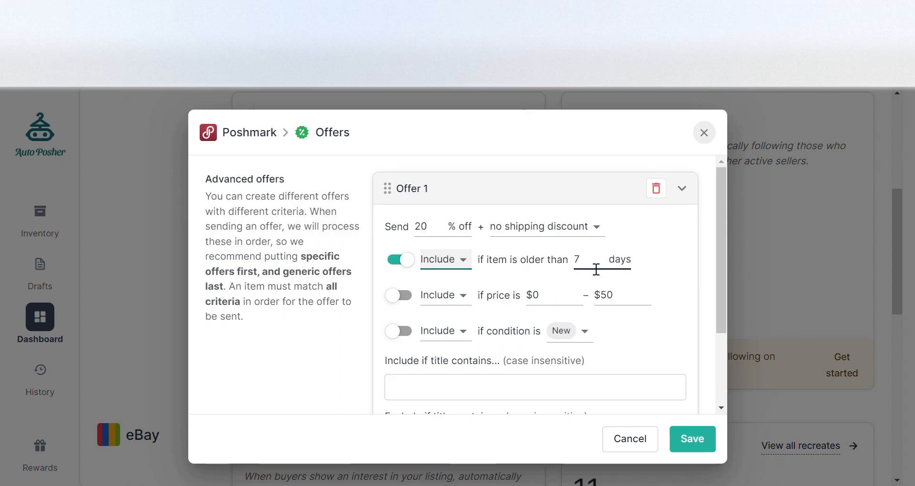
click(576, 261)
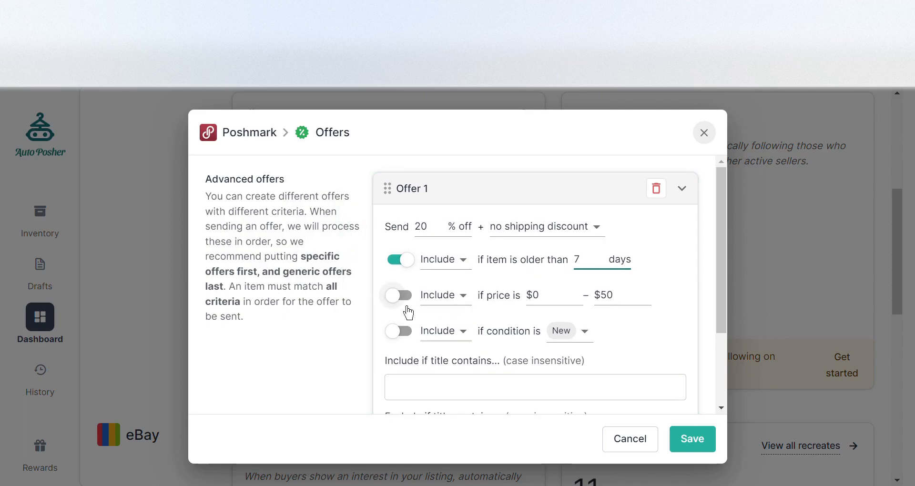
Step: Enable the price filter of Offer 1 and set it to exclude items priced $0–$50
click(405, 299)
click(459, 297)
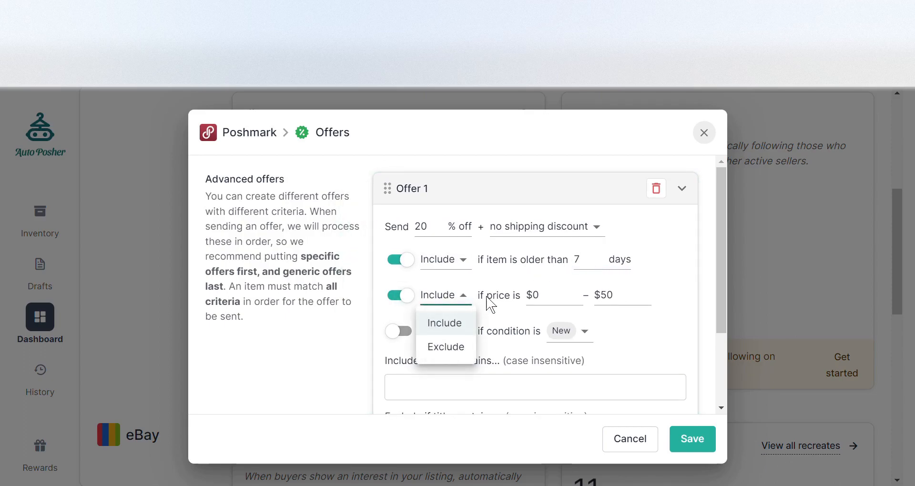
click(460, 348)
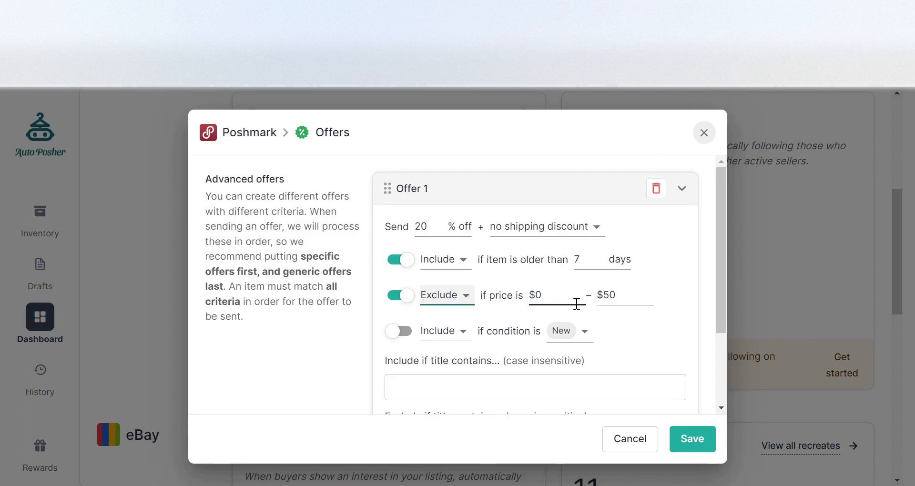
Step: Enable the condition filter of Offer 1 to include items in New condition
click(405, 332)
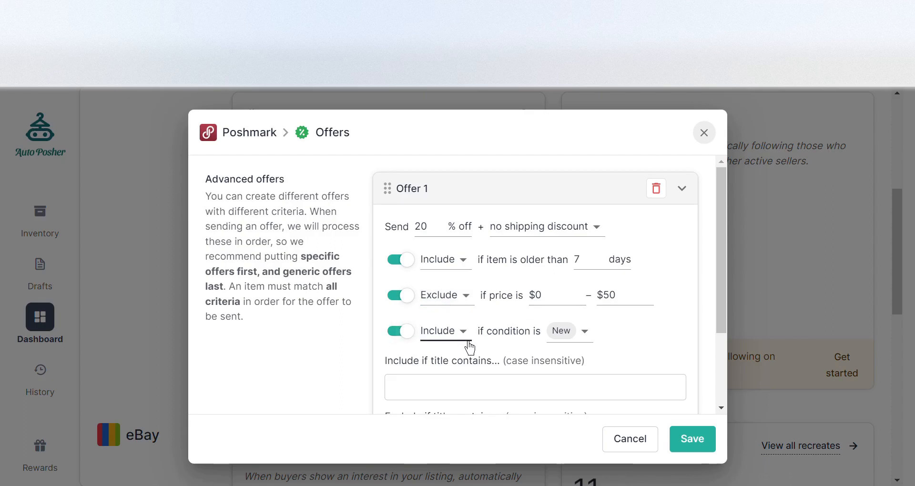
click(467, 340)
click(577, 346)
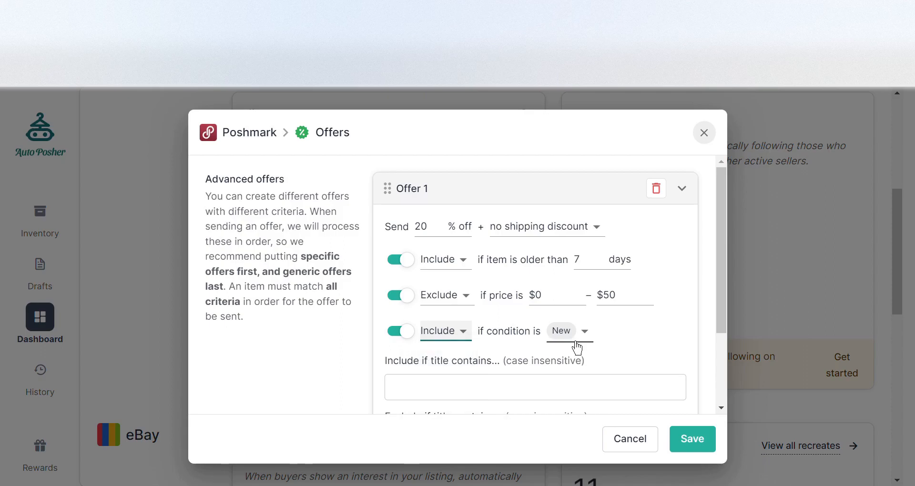
click(578, 346)
click(641, 332)
scroll(638, 328, down, 3)
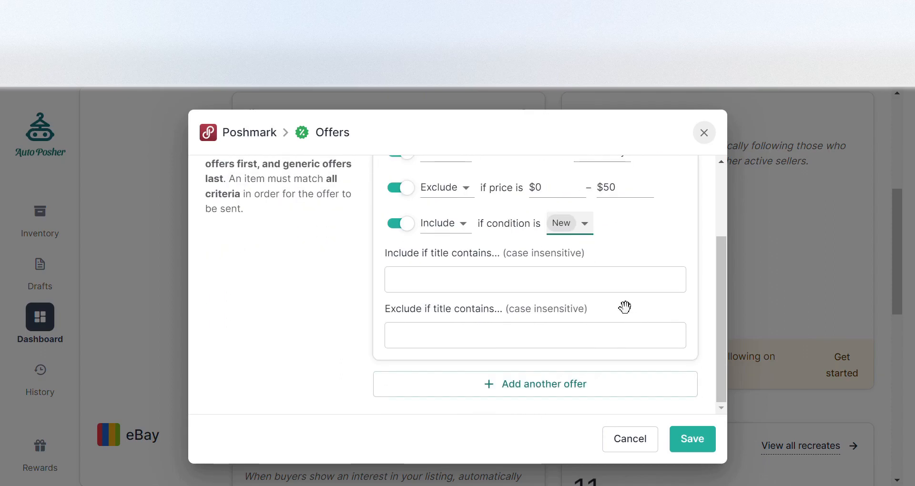
click(523, 337)
click(394, 280)
click(628, 344)
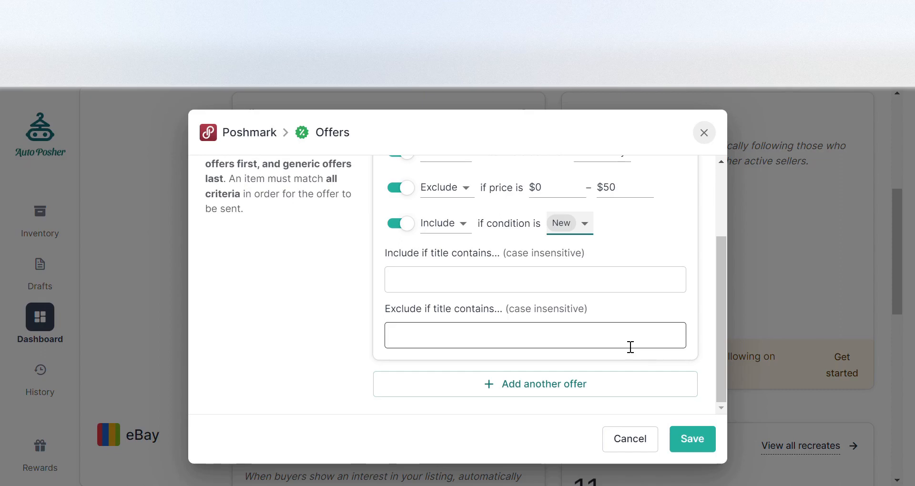
Step: Exclude items whose titles contain "live" or "show" from Offer 1, and discard the advanced offer settings
click(442, 342)
text(live)
key(Return)
text(re)
key(BackSpace)
key(BackSpace)
text(show)
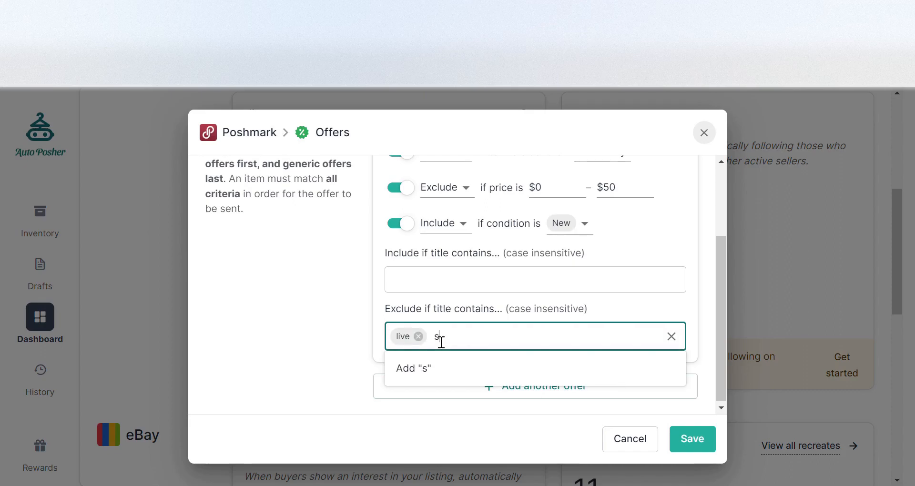
key(Return)
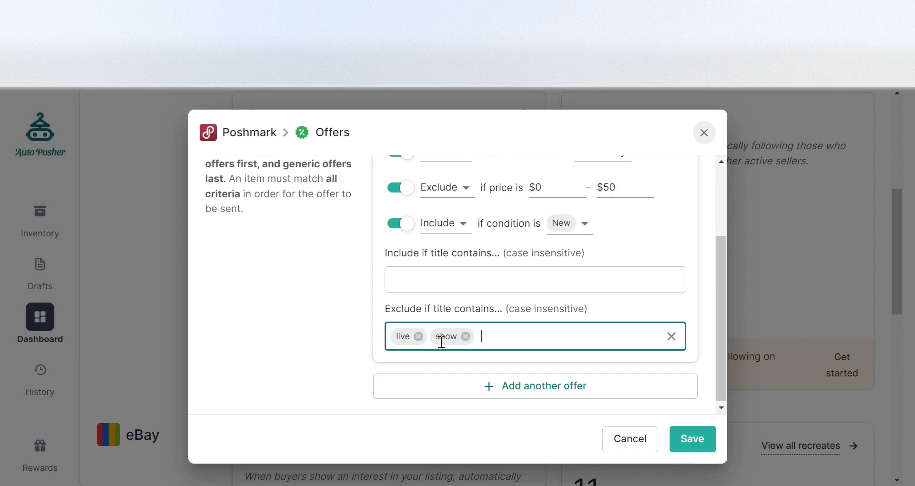
click(626, 444)
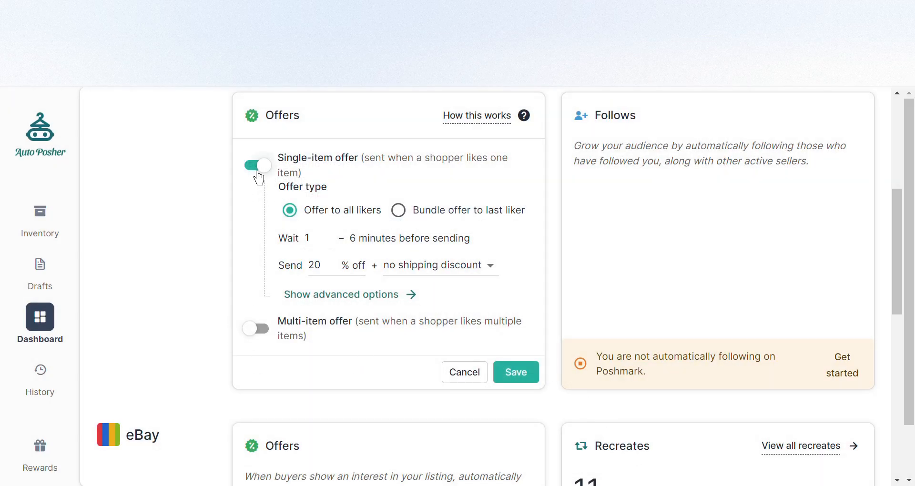
Step: Enable the Poshmark multi-item offer at 10% off with the bundle comment "Thanks for your interest in my item!"
click(272, 336)
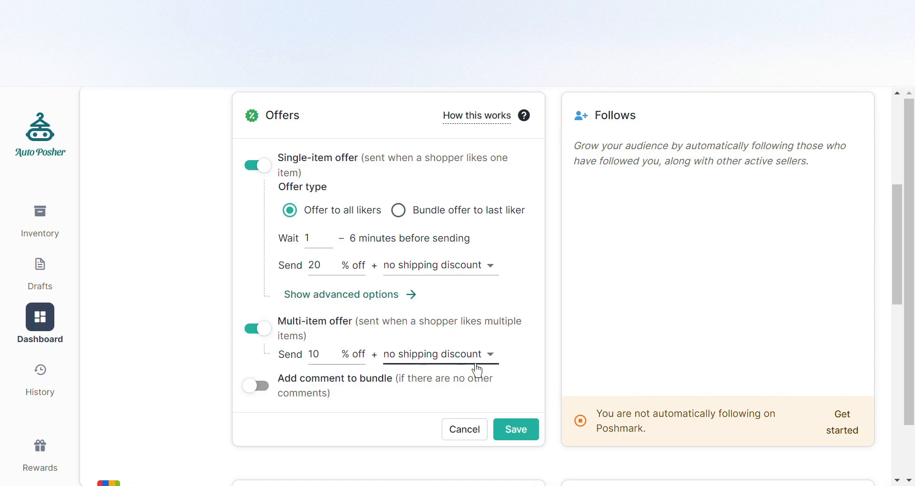
click(269, 388)
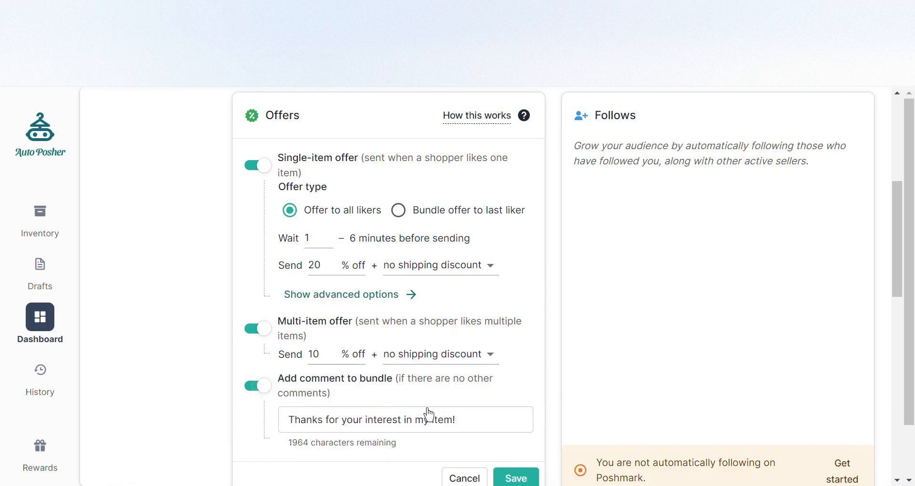
click(487, 430)
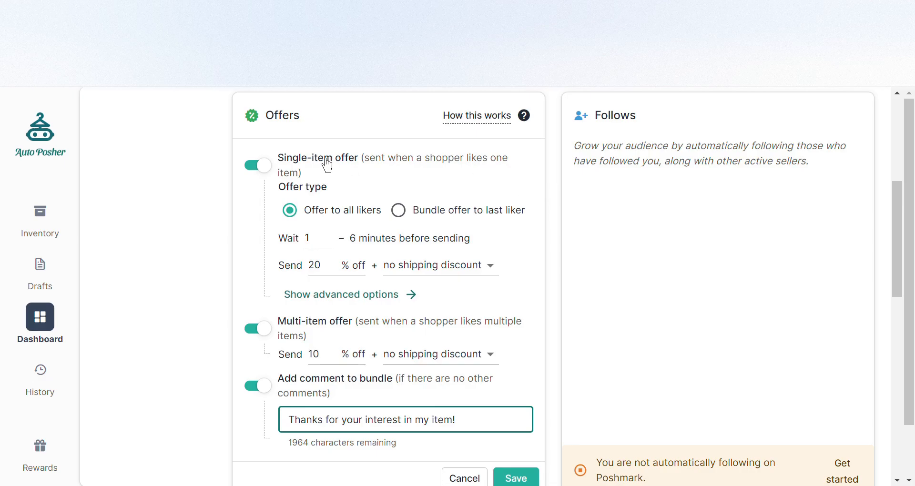
Step: Switch the single-item offer to a last-liker bundle and back to all likers, and cancel the Poshmark offer setup
click(413, 211)
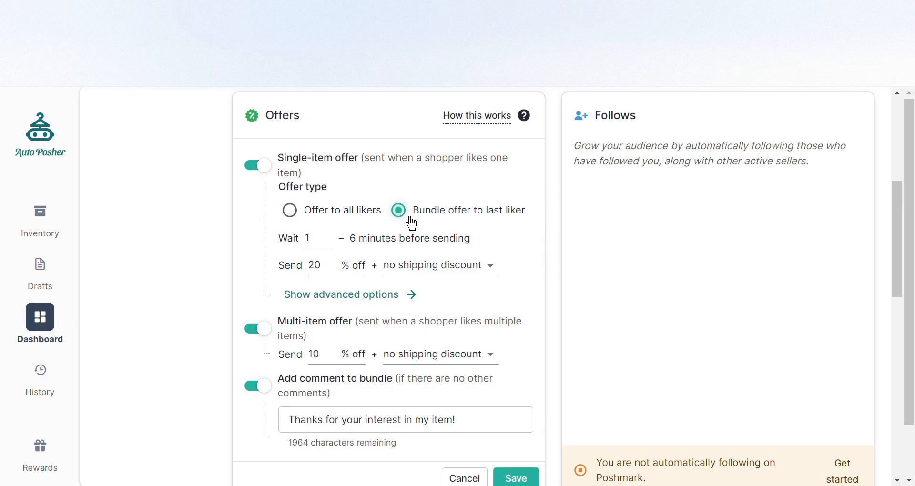
click(309, 210)
click(337, 431)
drag(472, 427, 286, 425)
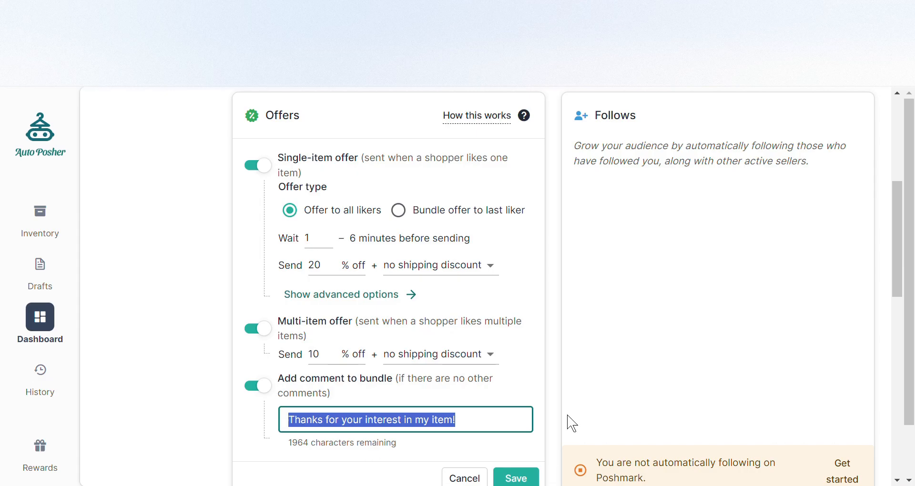
click(479, 478)
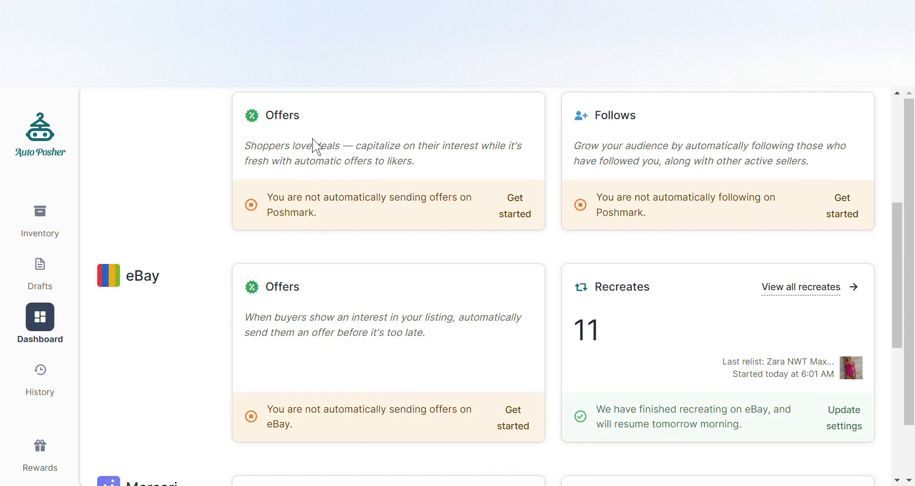
Step: Set Poshmark follows to reciprocate, follow 500 additional sellers, unsubscribe from Posh Show notifications and unfollow 500 sellers, and cancel the setup
click(866, 214)
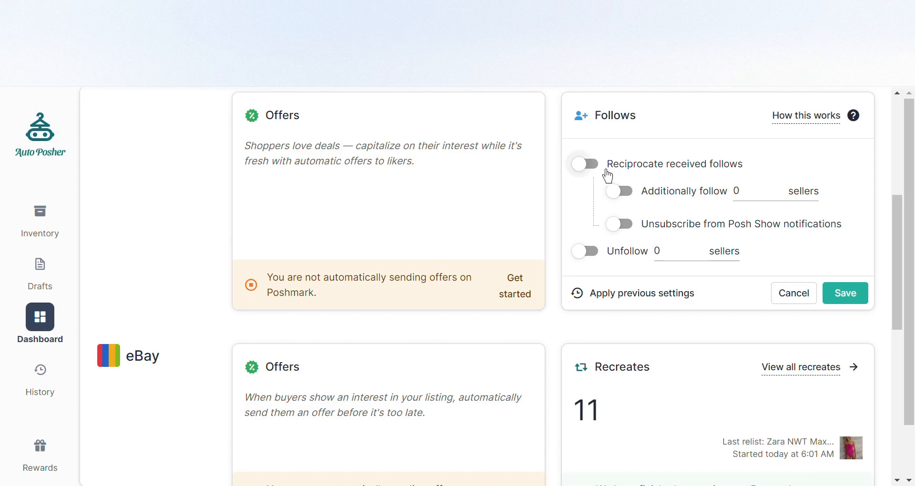
click(607, 174)
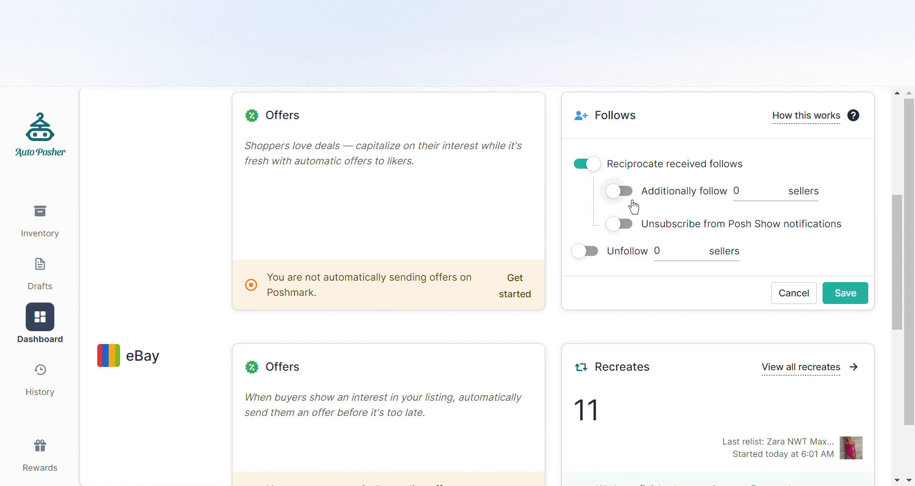
click(640, 205)
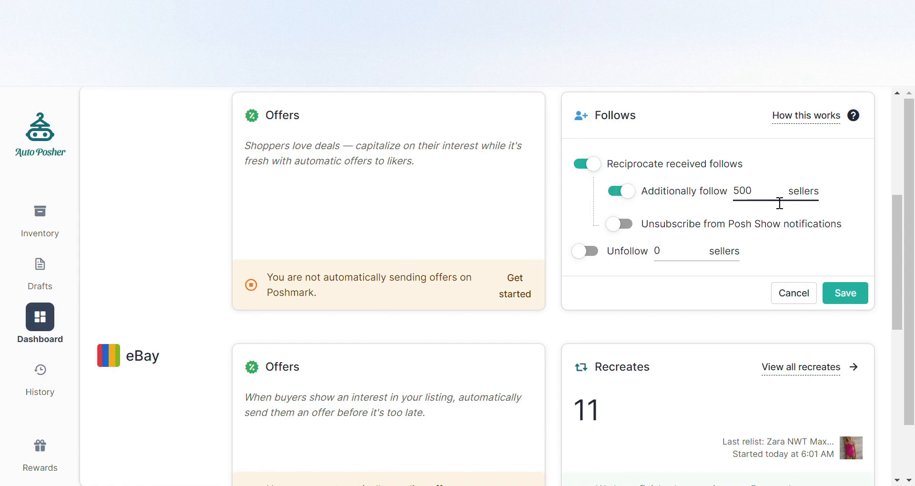
click(641, 240)
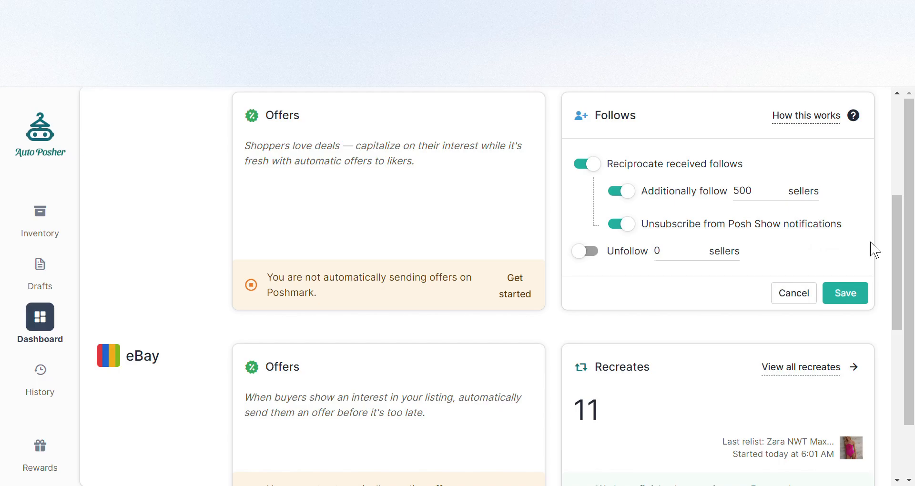
click(608, 262)
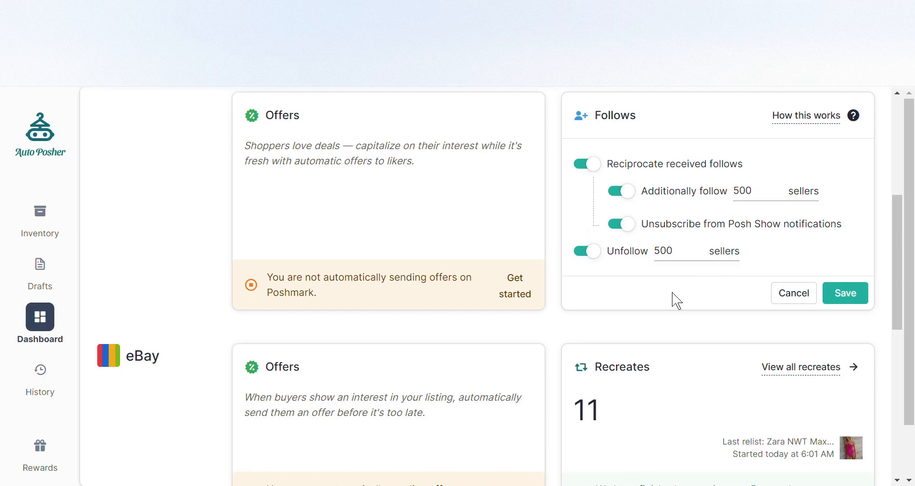
click(793, 297)
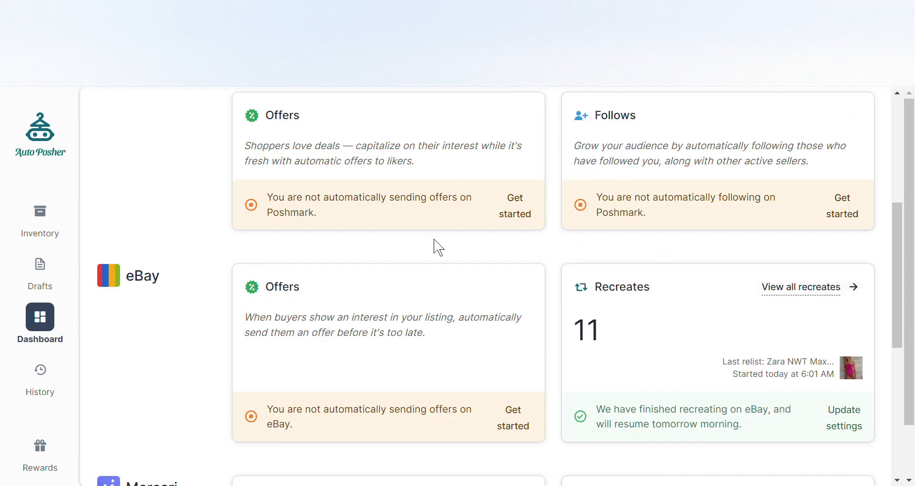
Step: Open the eBay offer setup and enable offers to eligible buyers at 10% off the current price
scroll(444, 255, up, 3)
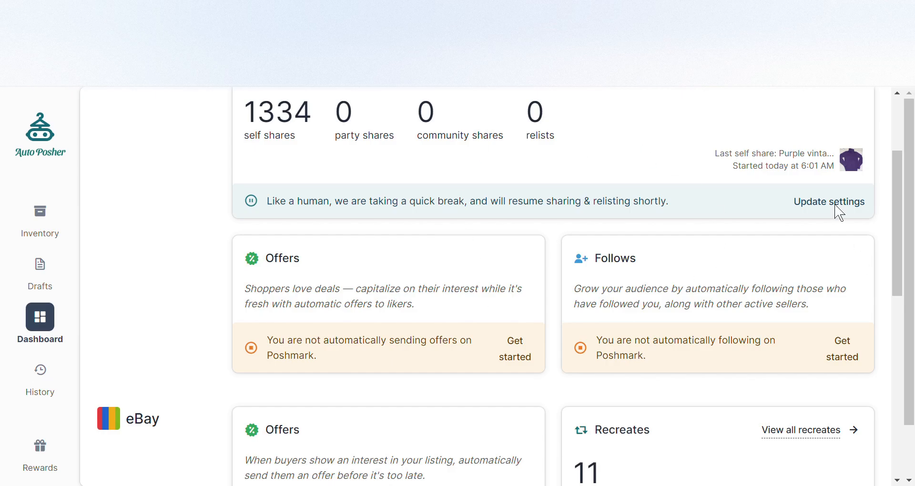
scroll(729, 255, down, 3)
scroll(729, 254, down, 8)
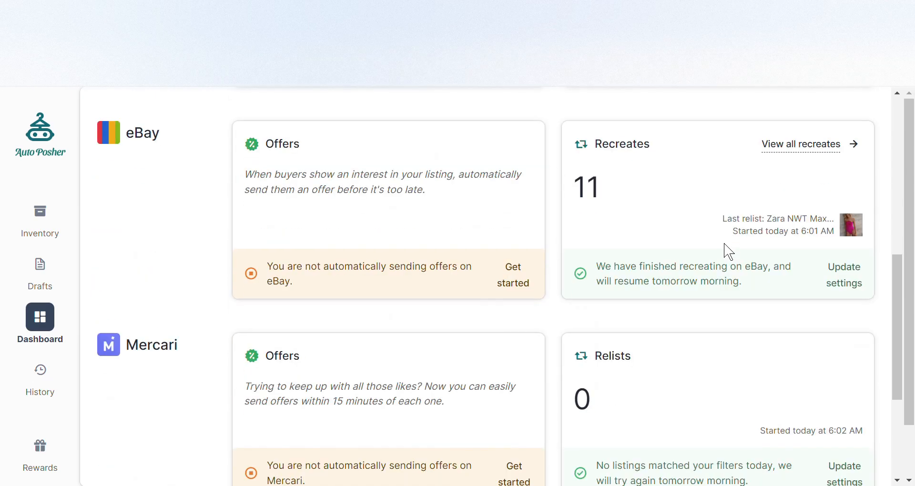
scroll(740, 322, up, 13)
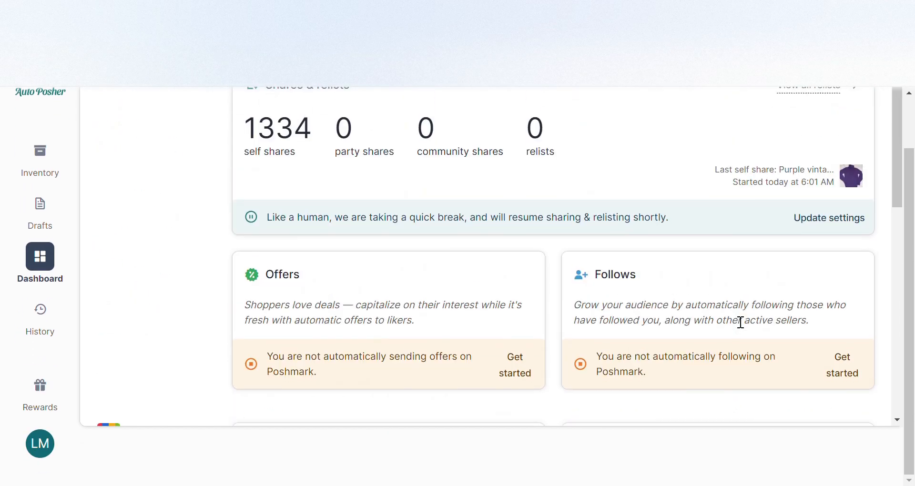
scroll(742, 327, down, 5)
scroll(745, 328, down, 1)
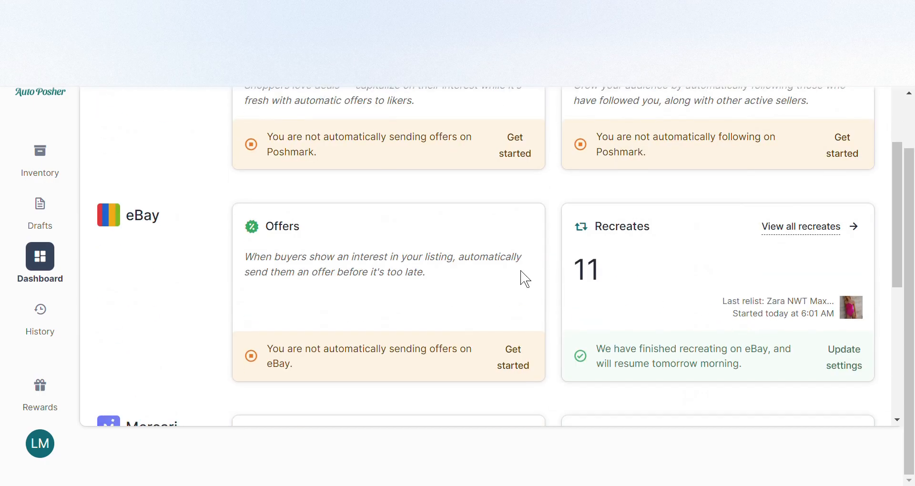
click(523, 359)
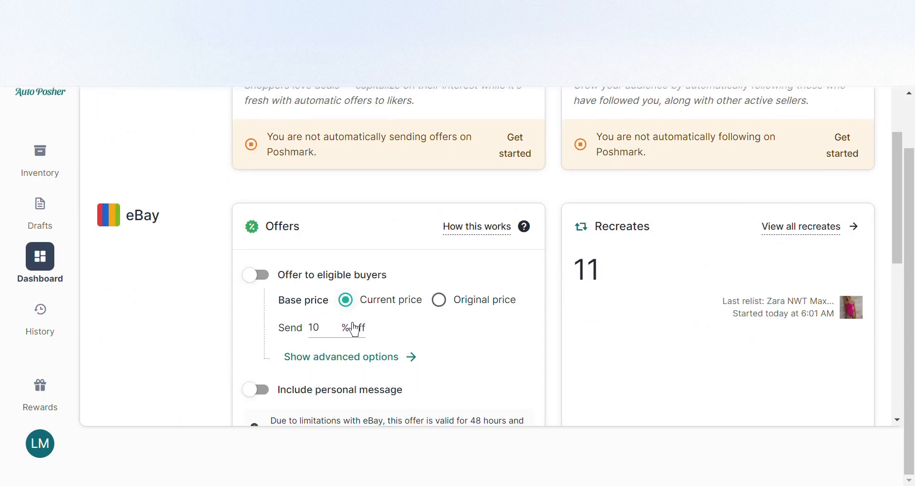
scroll(403, 327, down, 3)
scroll(389, 316, up, 3)
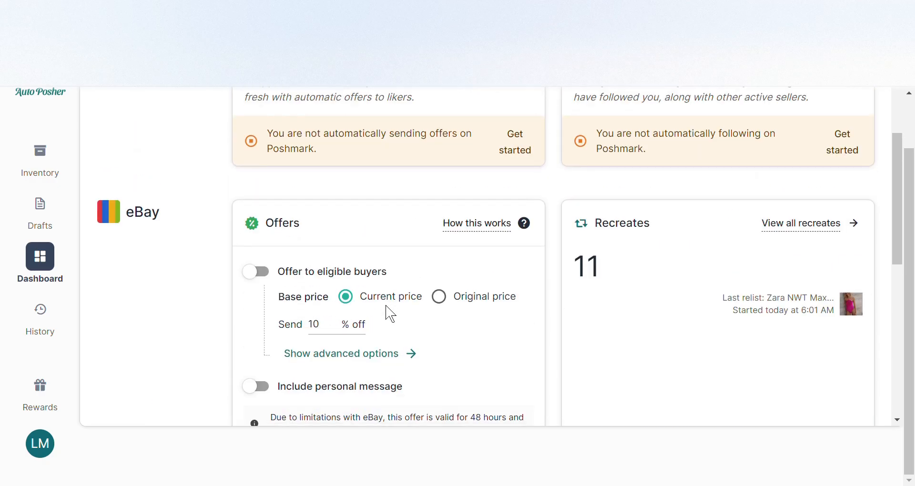
click(278, 284)
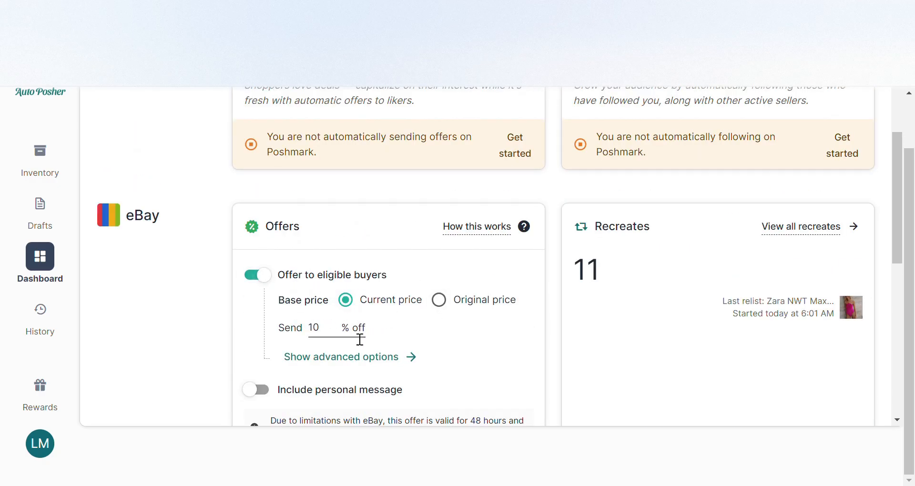
click(327, 332)
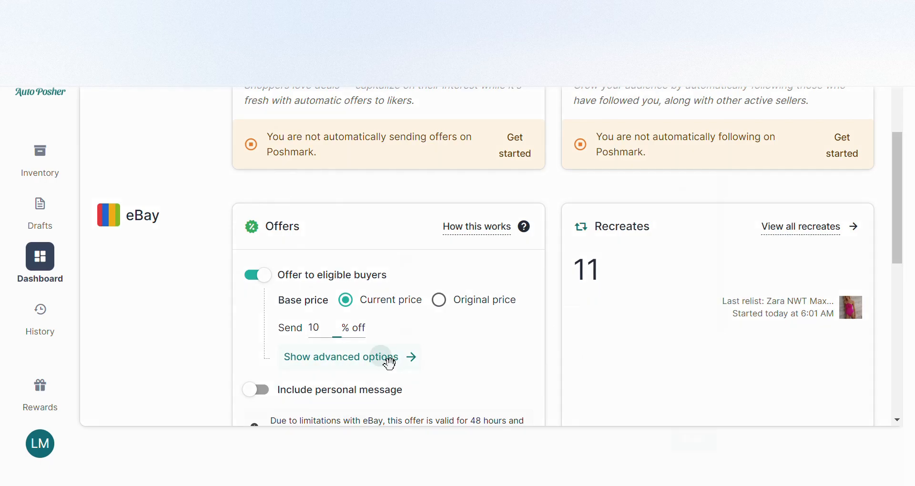
Step: Examine the advanced eBay offer filters for item age, price, condition and title, and close them without saving
click(387, 357)
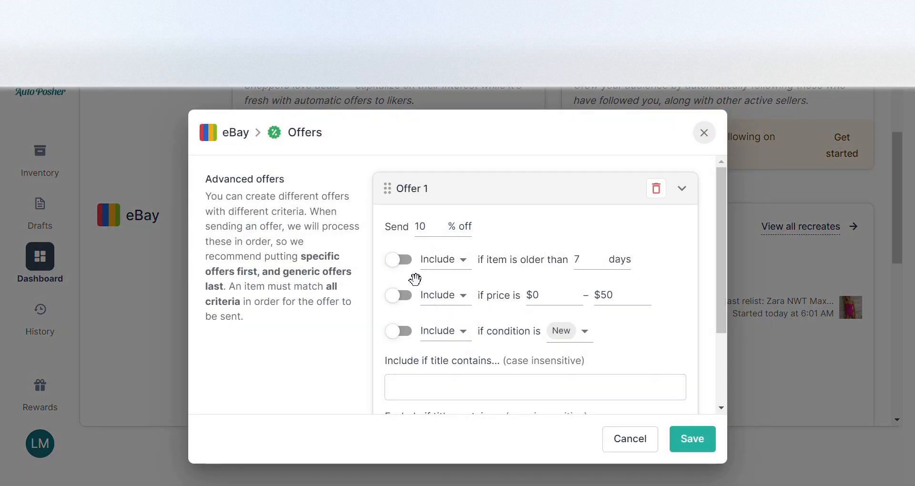
click(441, 259)
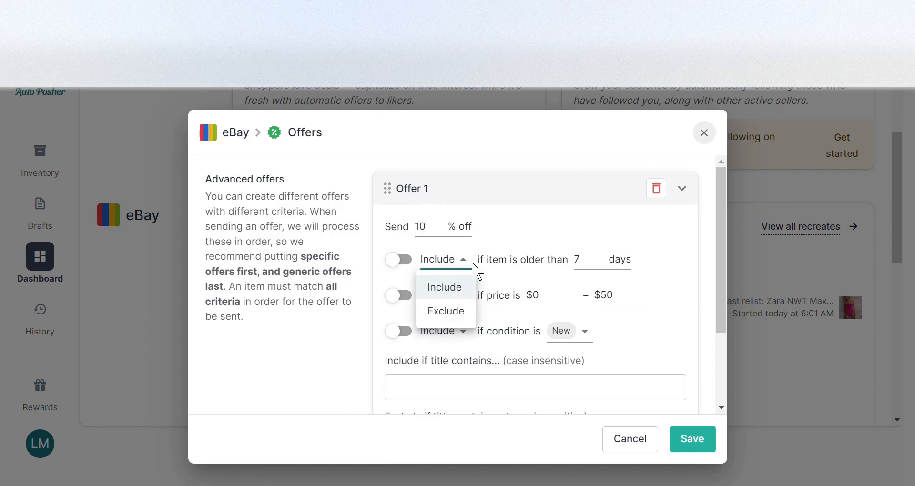
click(448, 289)
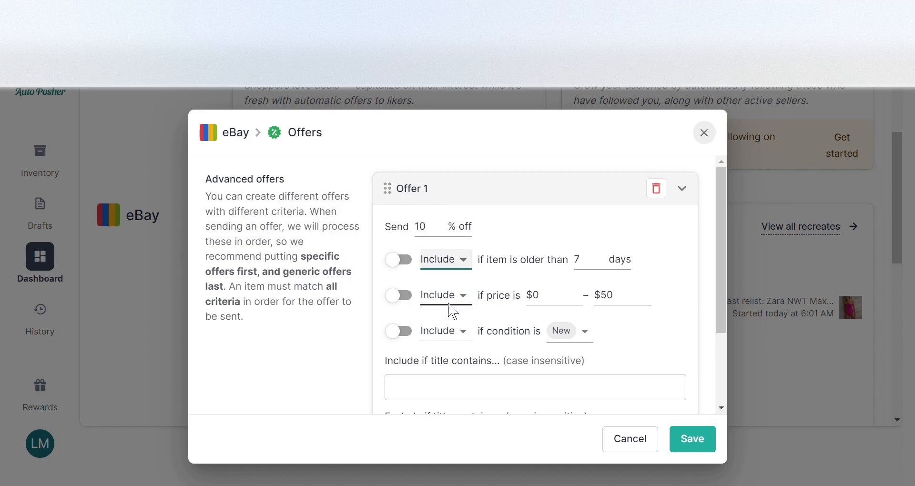
click(451, 303)
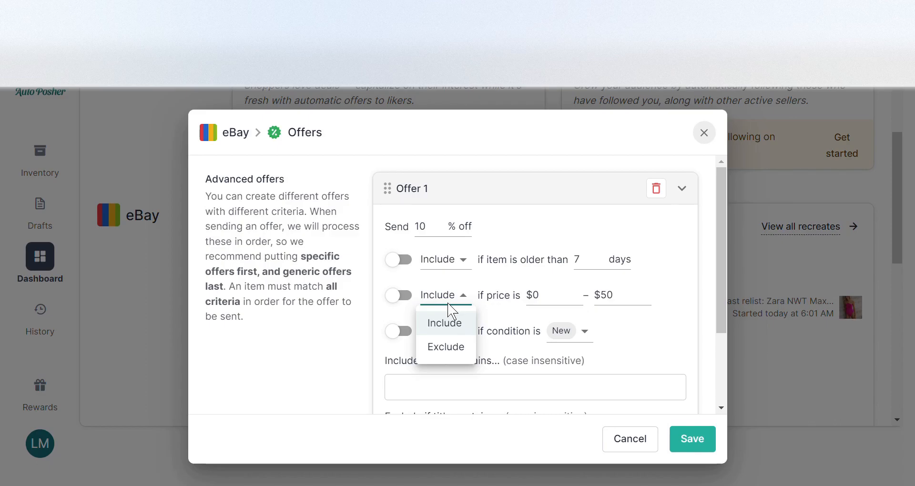
click(448, 305)
scroll(605, 327, down, 3)
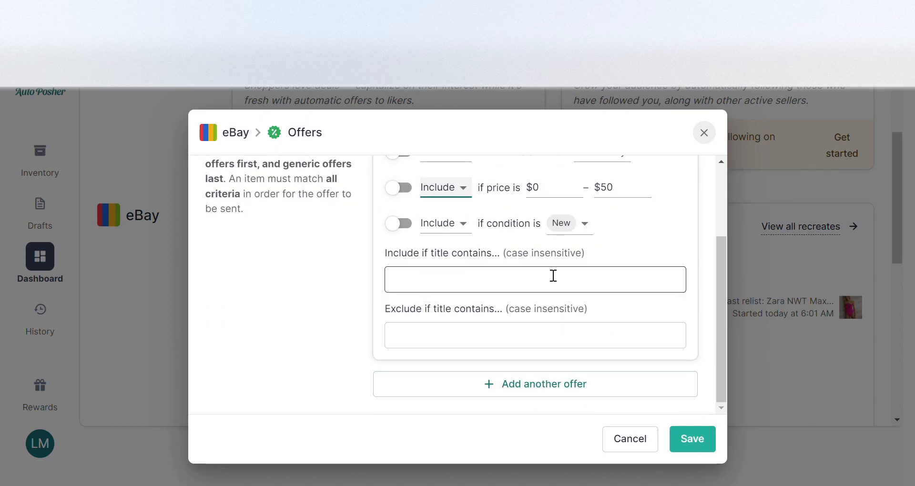
click(630, 439)
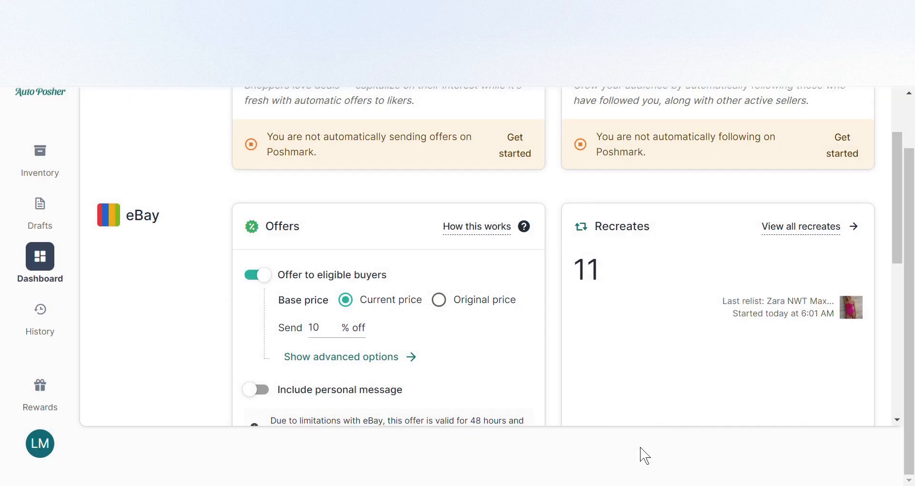
Step: Include the personal message "Thanks for your interest in my item!" in the eBay offer, and cancel the offer setup
scroll(514, 380, down, 3)
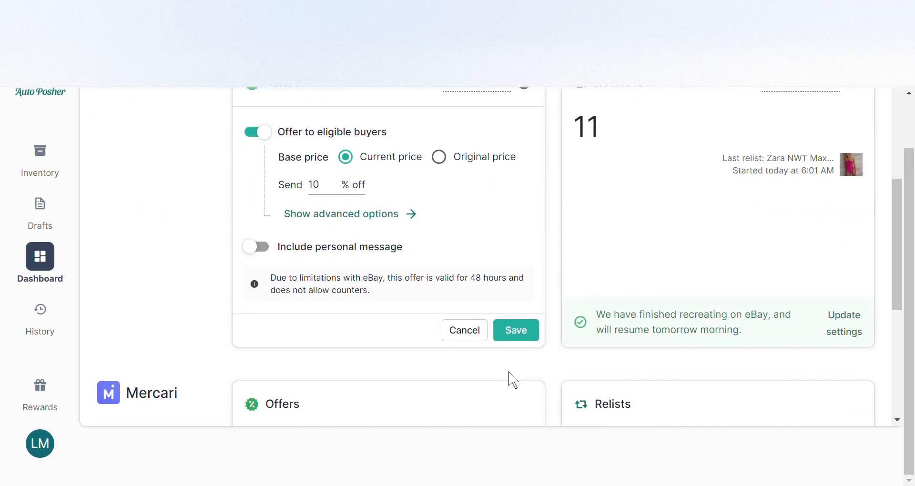
click(276, 257)
click(423, 281)
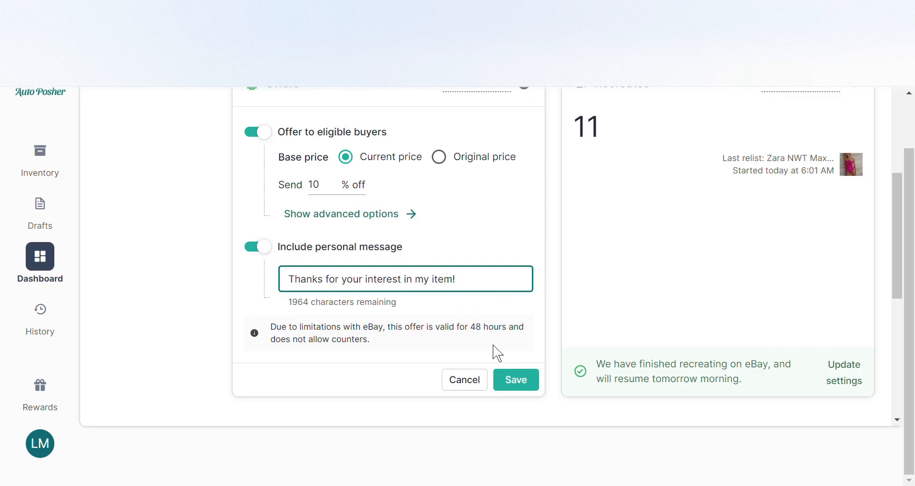
click(474, 387)
Step: View all eBay recreates in the history and go through the list to its second page
scroll(896, 253, up, 3)
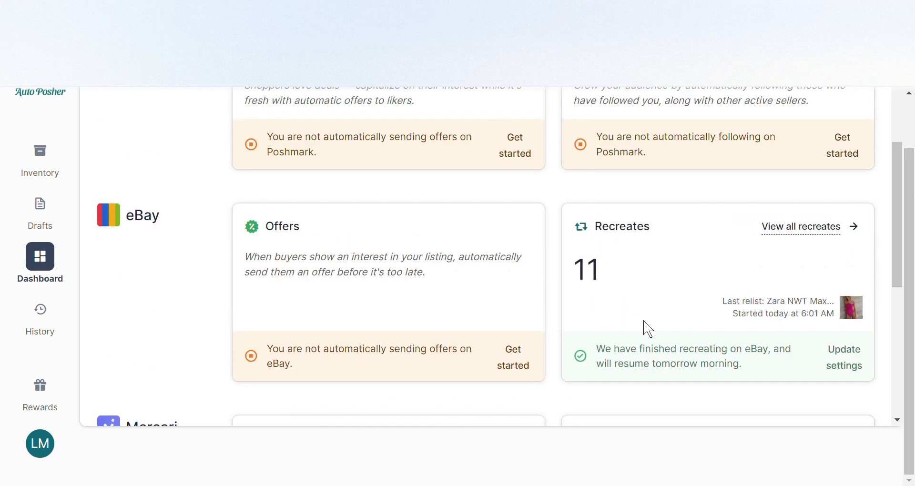
click(808, 228)
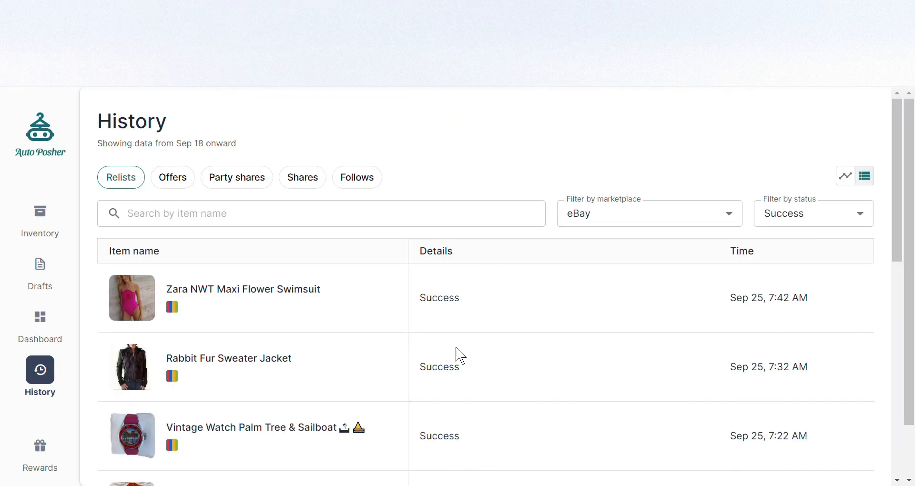
drag(907, 212, 908, 448)
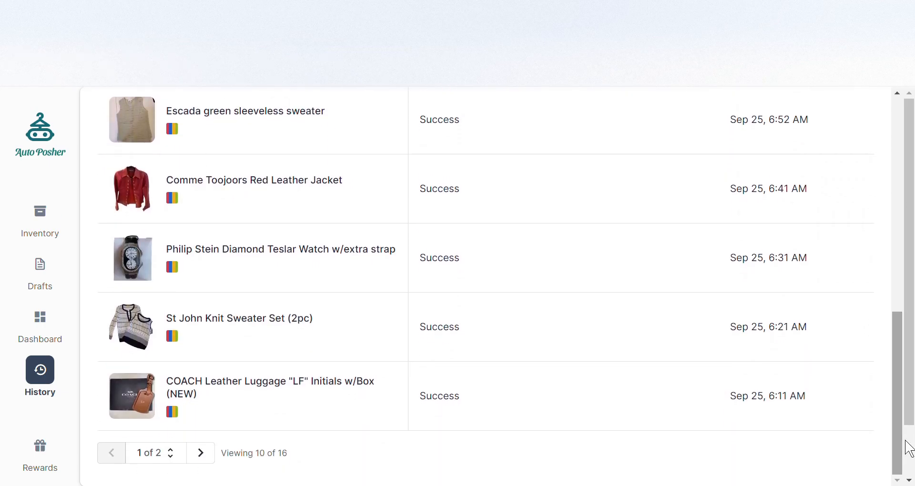
click(203, 455)
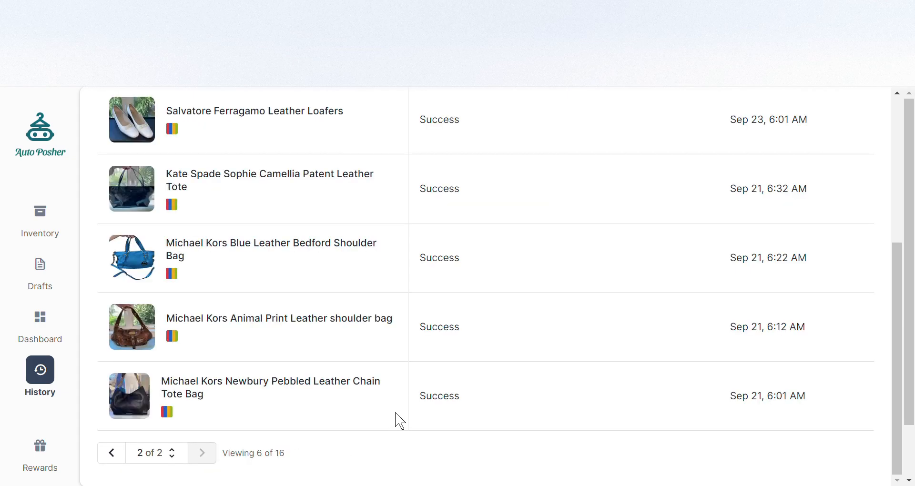
Step: Review the successful eBay recreates on the second page of the history, and return to the dashboard
scroll(371, 417, up, 3)
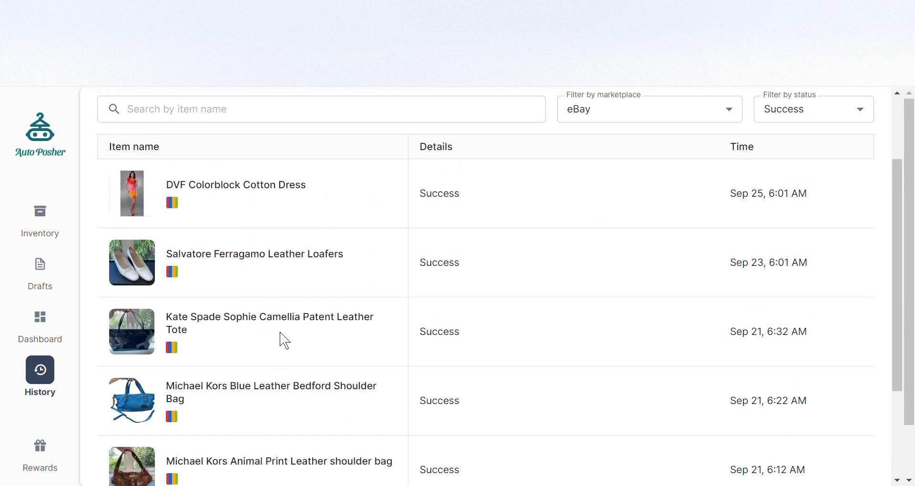
scroll(275, 320, down, 3)
scroll(293, 299, up, 5)
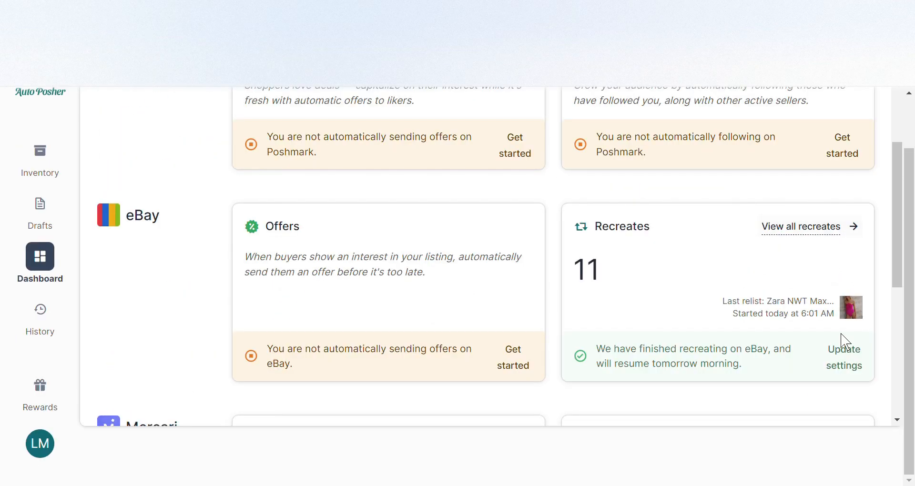
Step: Open the eBay recreate settings and try adjusting the price of recreated items to be 10 percent lower
click(844, 365)
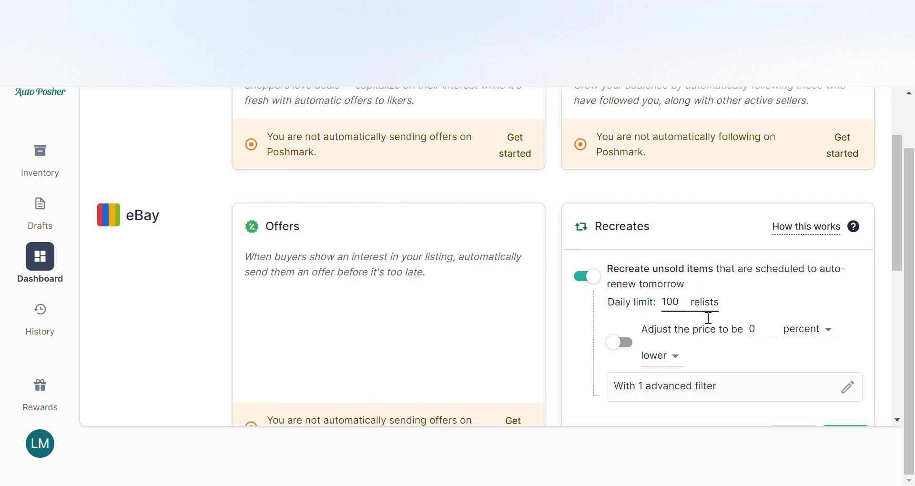
click(758, 333)
click(623, 343)
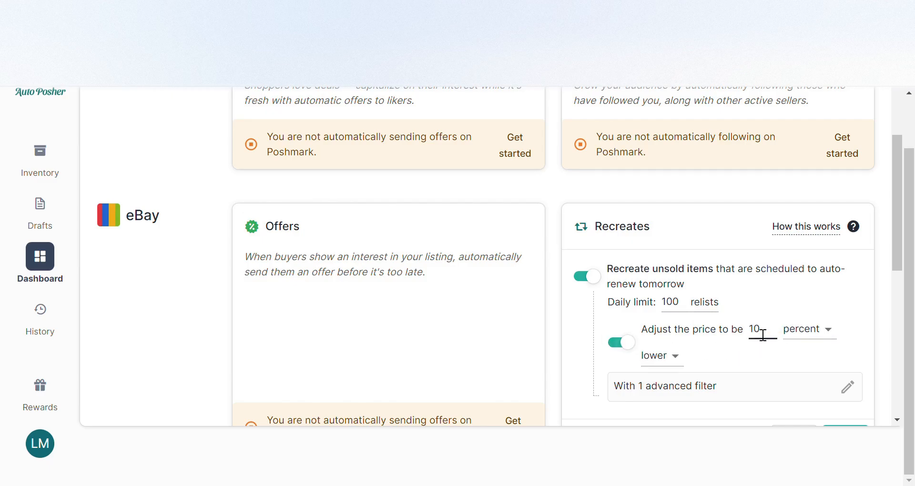
click(660, 367)
click(648, 365)
click(649, 363)
Step: Examine the advanced eBay recreate filters for watchers, price, condition and title, keep the condition filter on Include, and save them
click(691, 398)
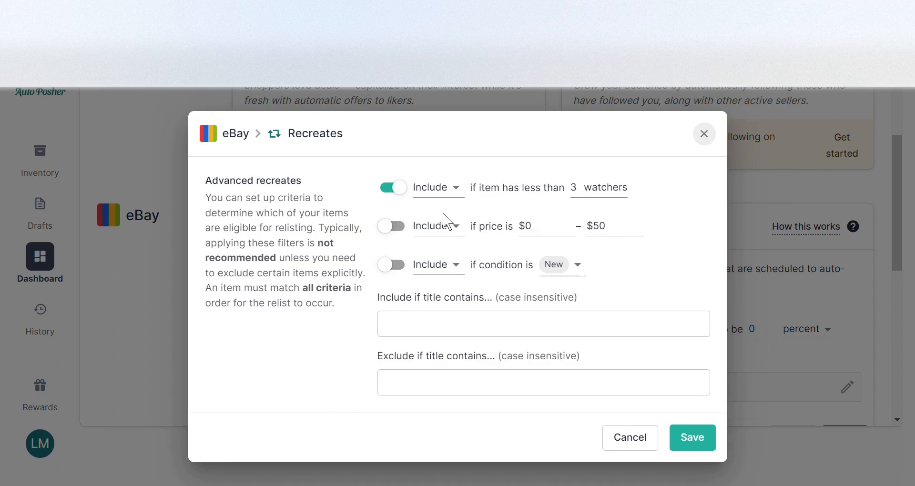
click(454, 230)
click(455, 229)
click(456, 266)
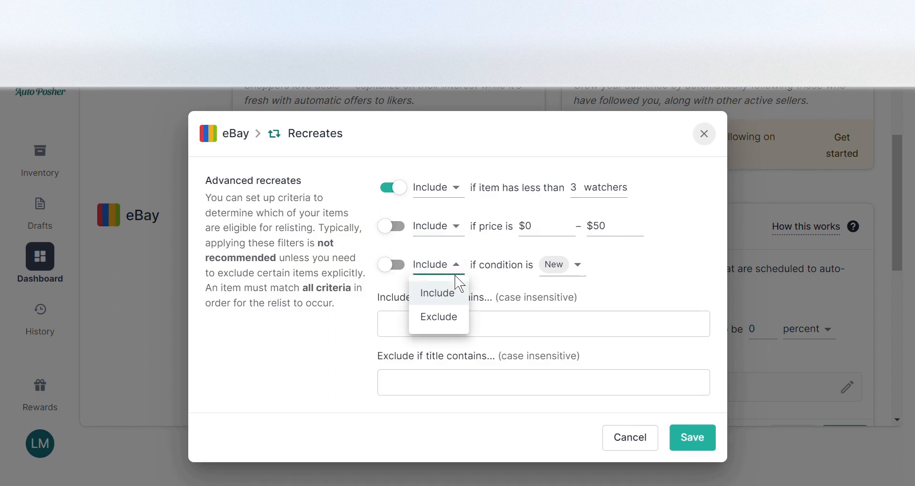
click(441, 291)
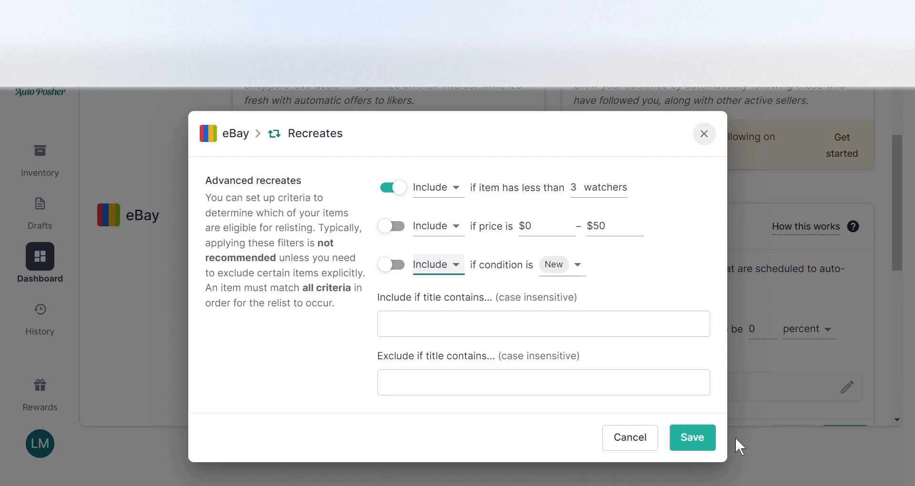
click(691, 451)
Step: Open the Mercari offer setup, enable offers to all likers, and go through the waiting time and discount settings
scroll(766, 357, down, 5)
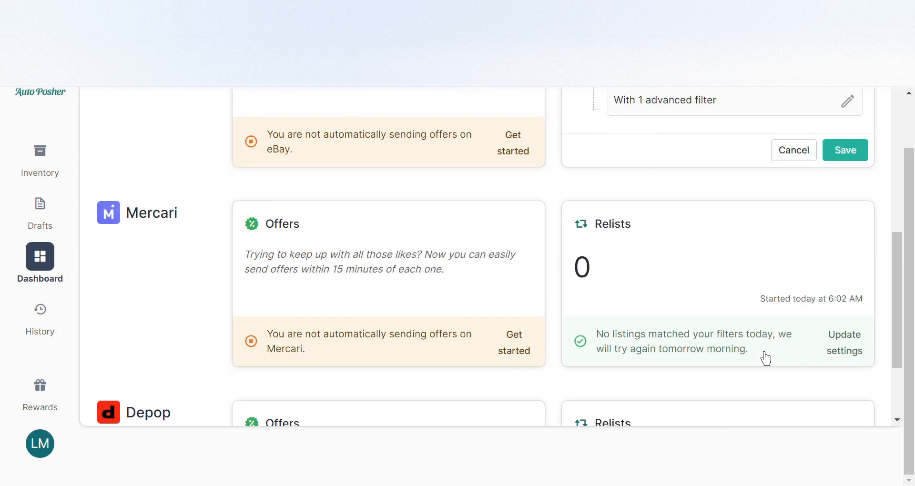
scroll(791, 167, down, 1)
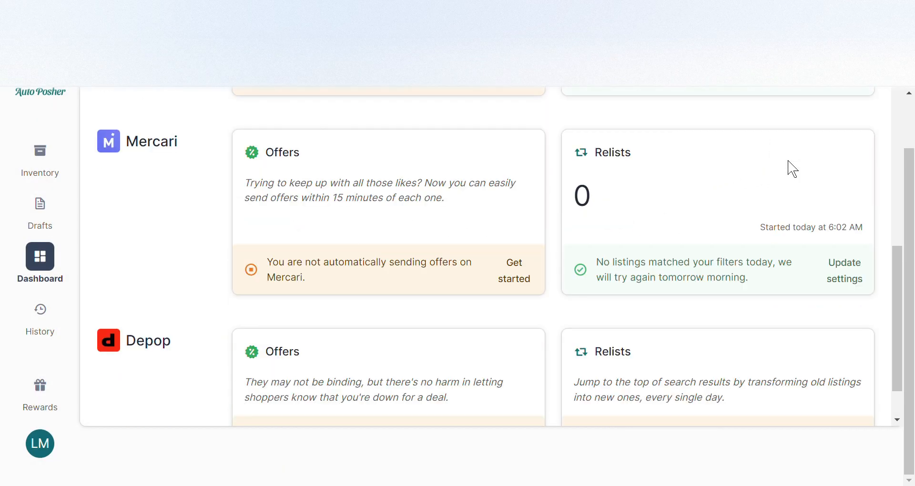
click(522, 280)
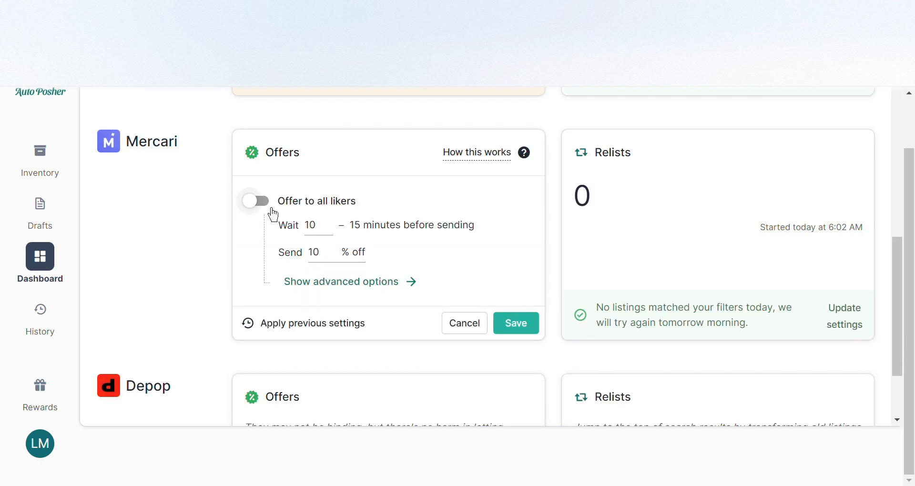
click(249, 200)
double_click(310, 225)
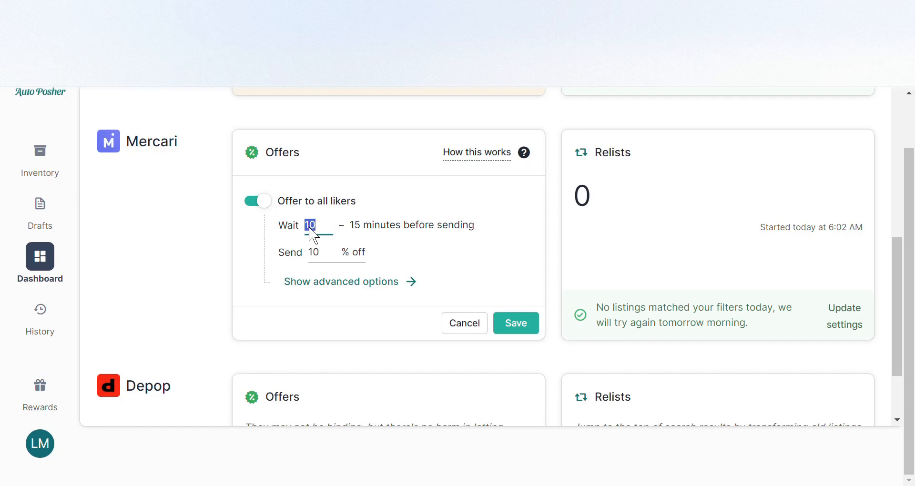
double_click(325, 259)
Step: Examine the advanced Mercari offer filters for item age, price, condition and title, and cancel both the filters and the offer setup
click(320, 282)
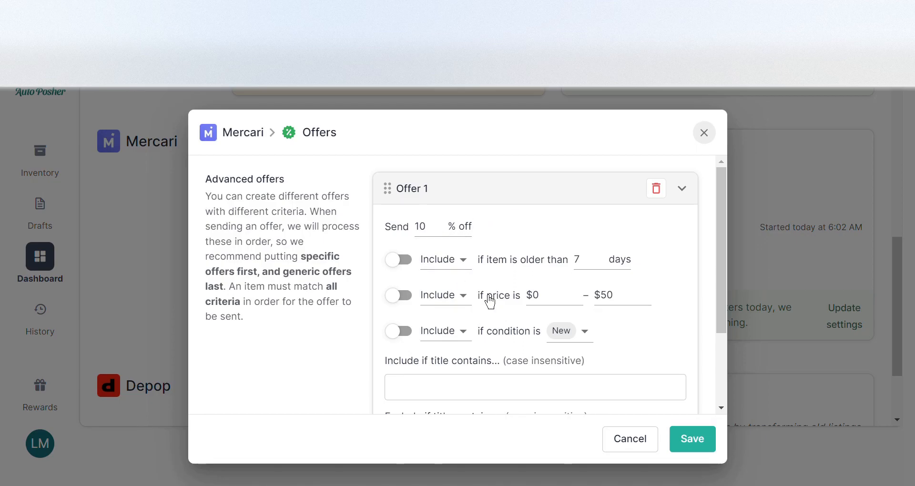
scroll(574, 347, down, 2)
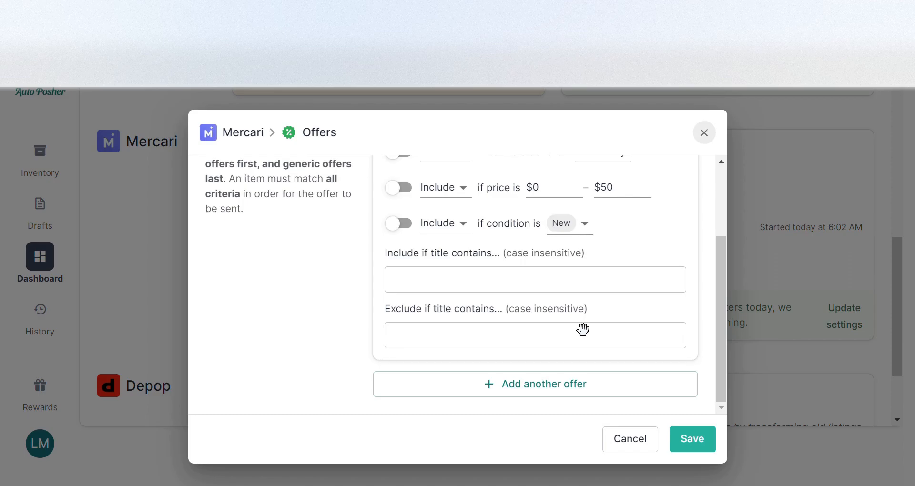
click(639, 450)
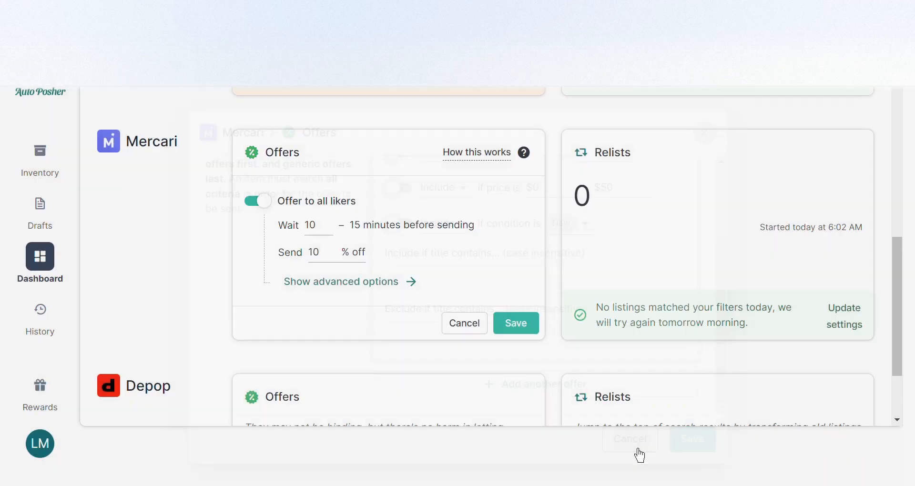
click(474, 326)
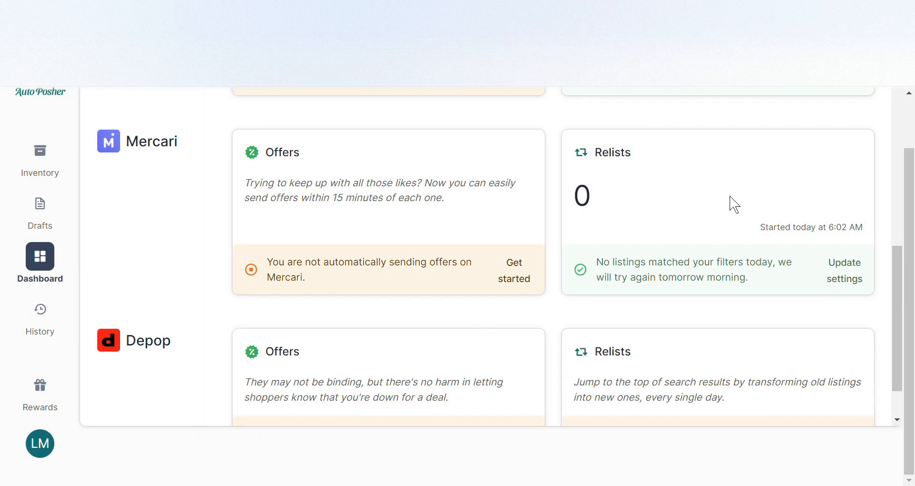
Step: Review the Mercari relist settings and their advanced filters for likes, price, condition and title, and cancel both without saving
click(849, 284)
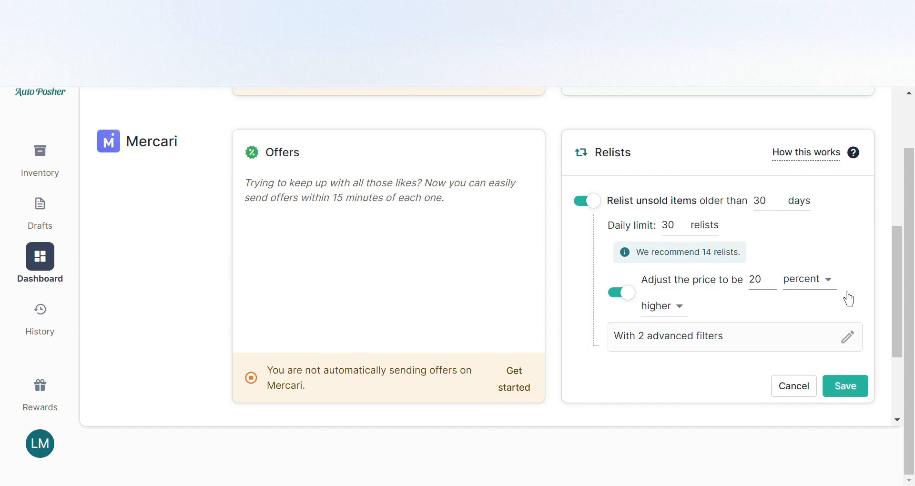
click(709, 342)
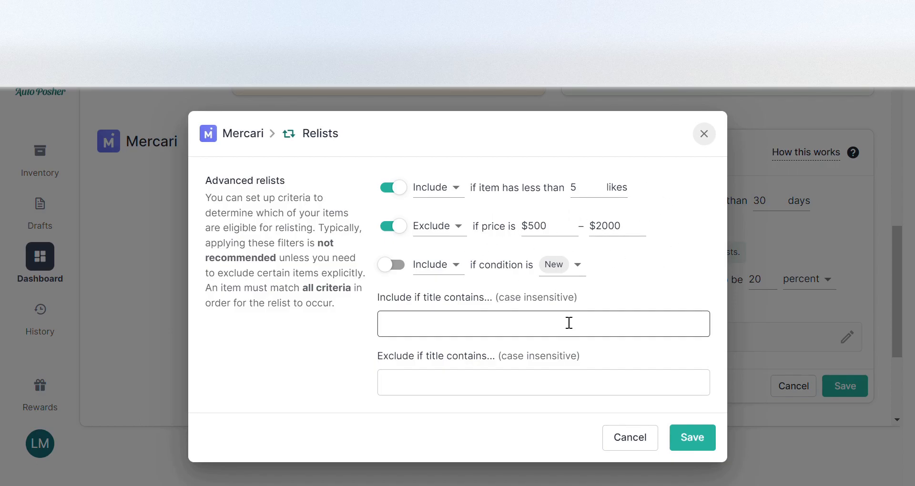
click(634, 443)
click(803, 396)
Step: Open the Depop offer setup, examine its advanced offer filters, and close the filters without saving
scroll(672, 329, down, 1)
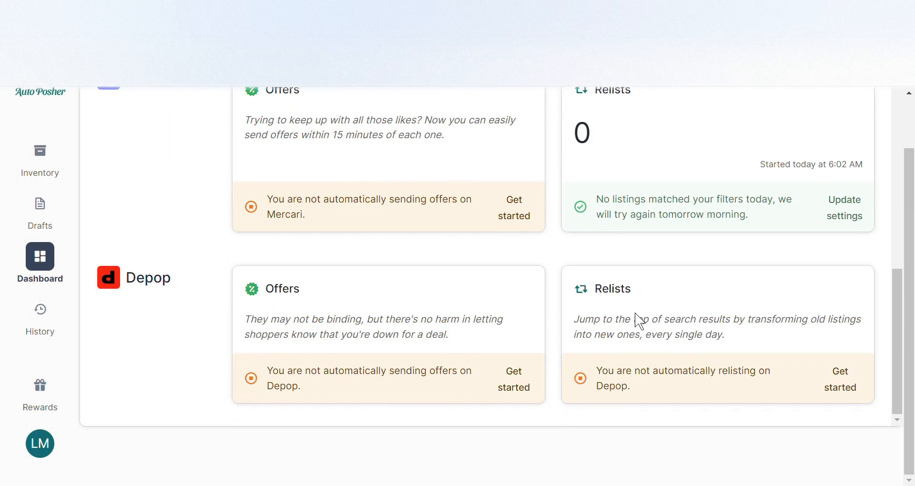
click(528, 384)
scroll(419, 343, down, 2)
click(372, 348)
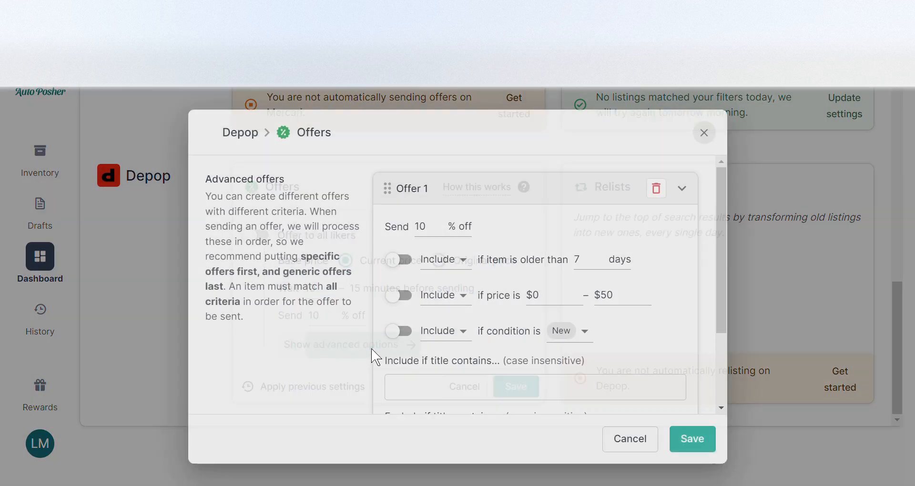
click(632, 445)
Step: Open the Depop relist setup, examine its advanced filters without saving, and return to the Poshmark section of the dashboard
click(870, 396)
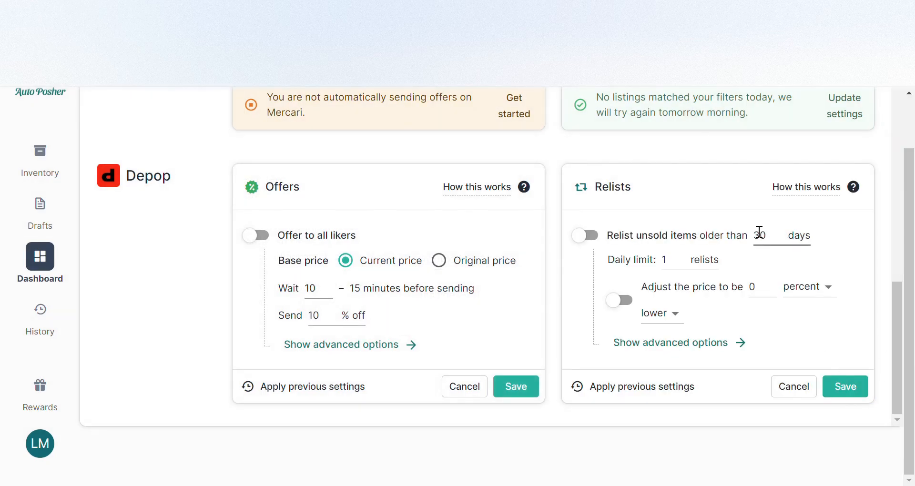
click(725, 357)
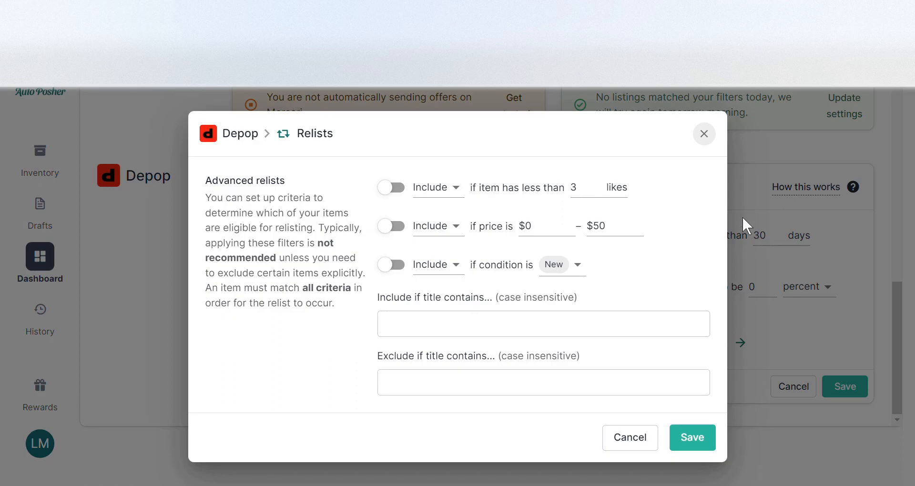
click(650, 447)
scroll(667, 367, up, 10)
scroll(665, 366, up, 4)
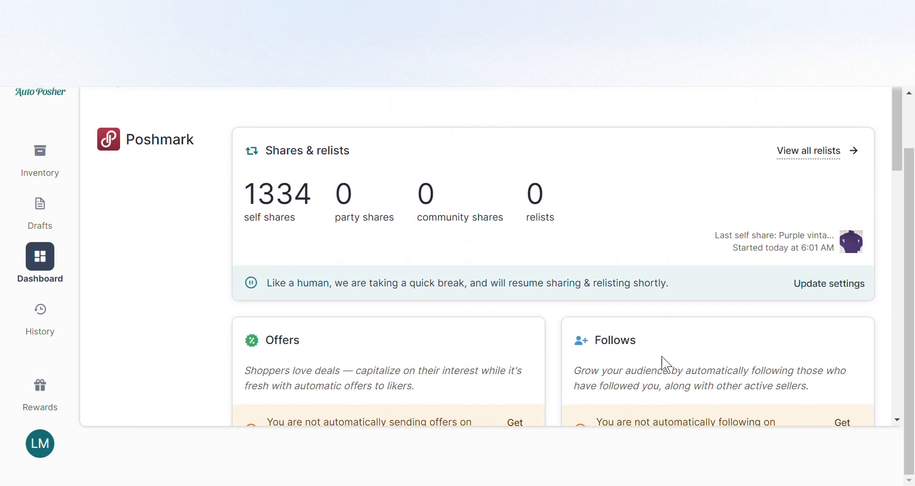